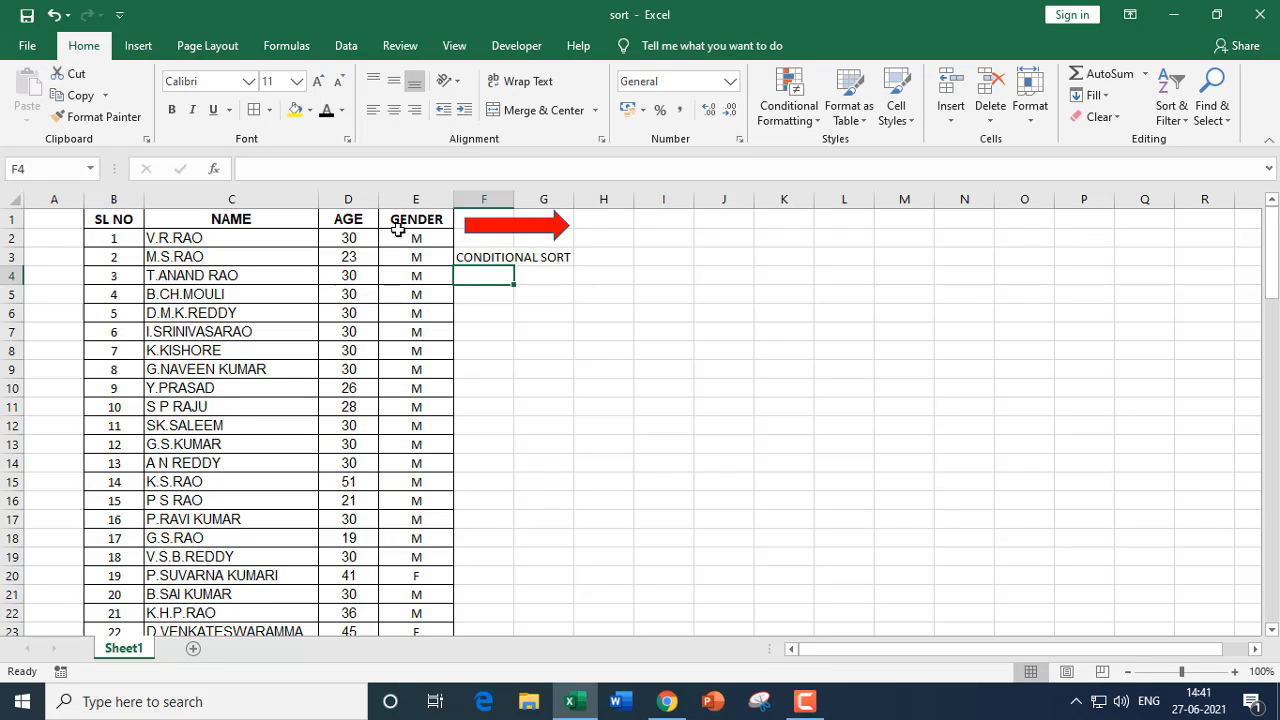
Step: Copy the GENDER header and its first value to H1:H2, and change the criterion in H2 to F
drag(415, 222, 415, 244)
key(ctrl+c)
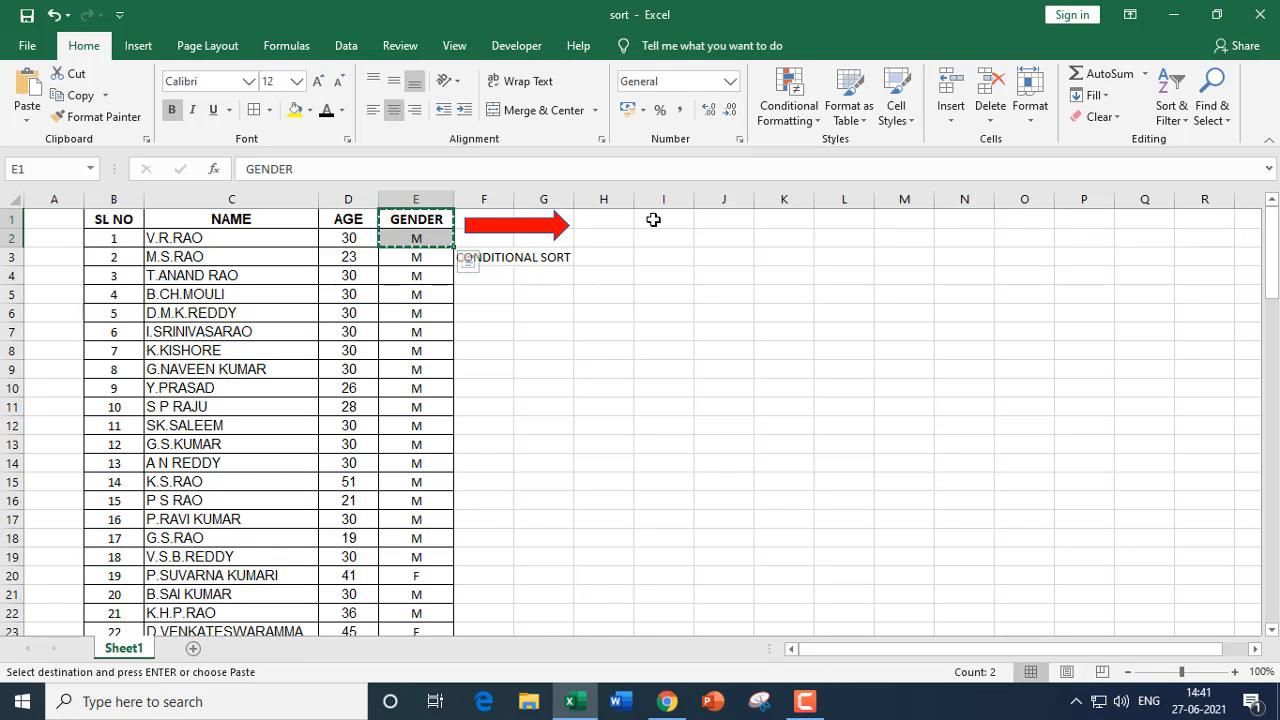
click(617, 219)
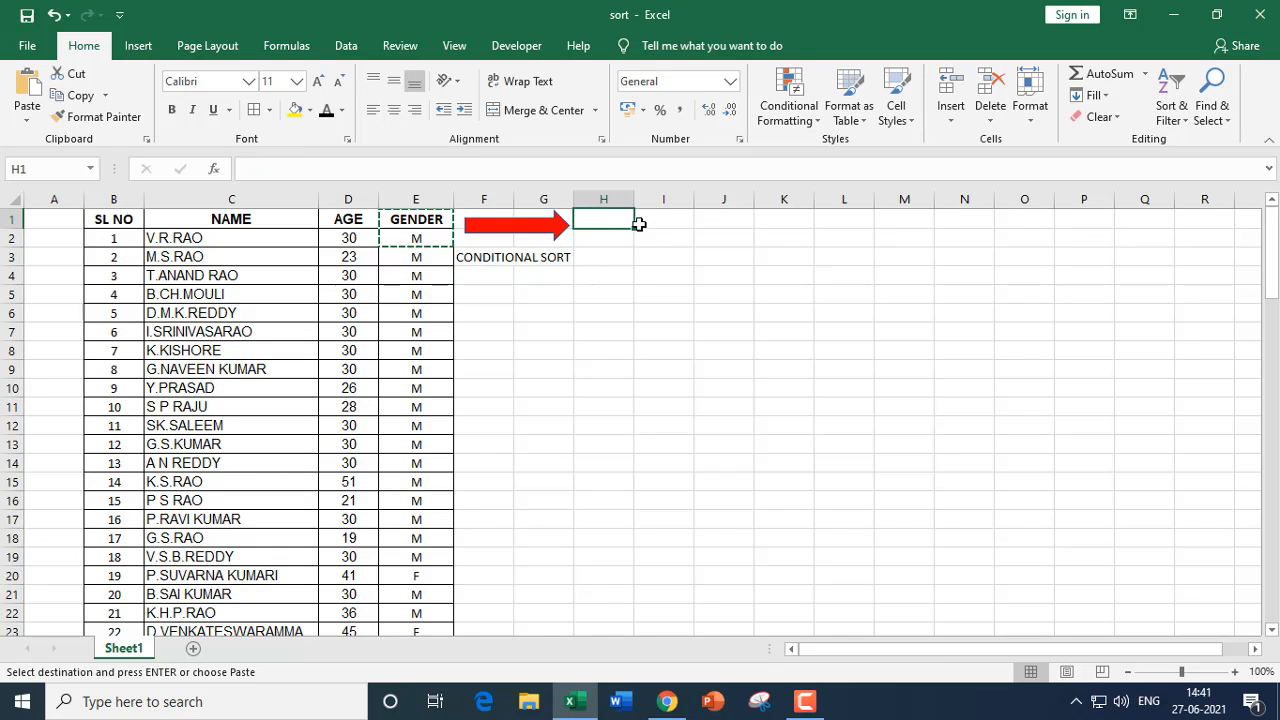
key(ctrl+v)
click(620, 242)
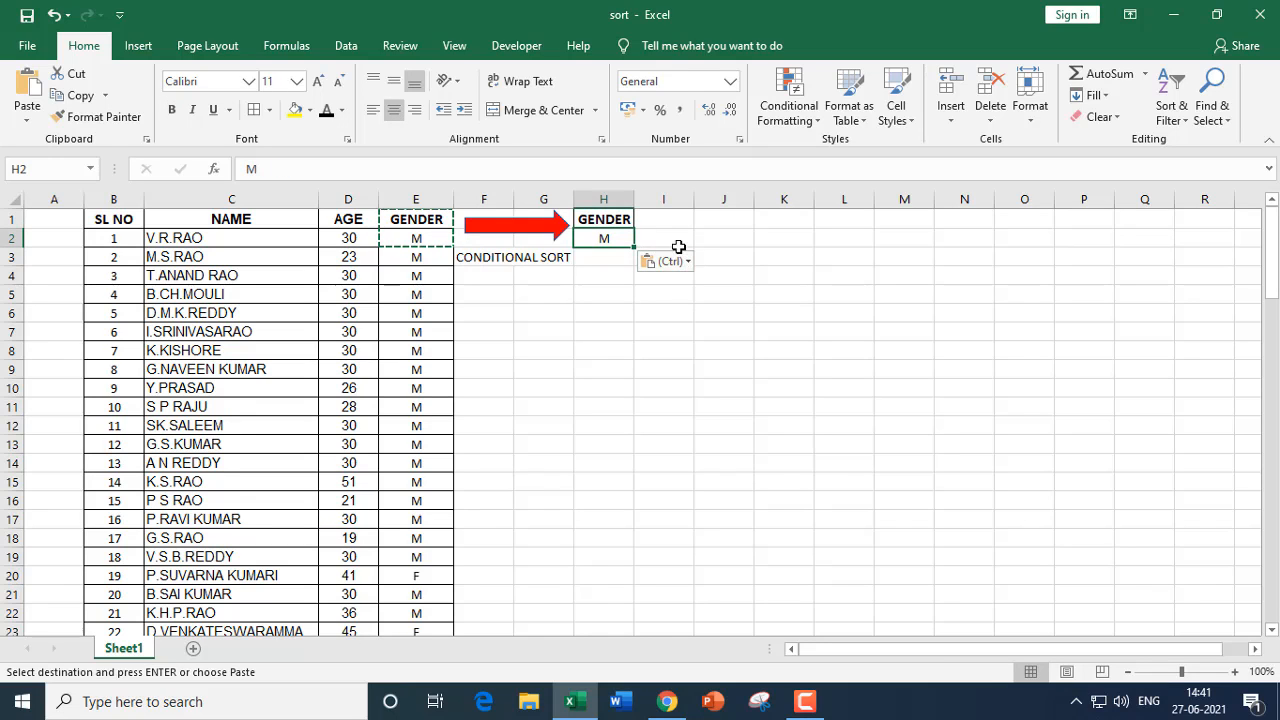
text(F)
click(733, 284)
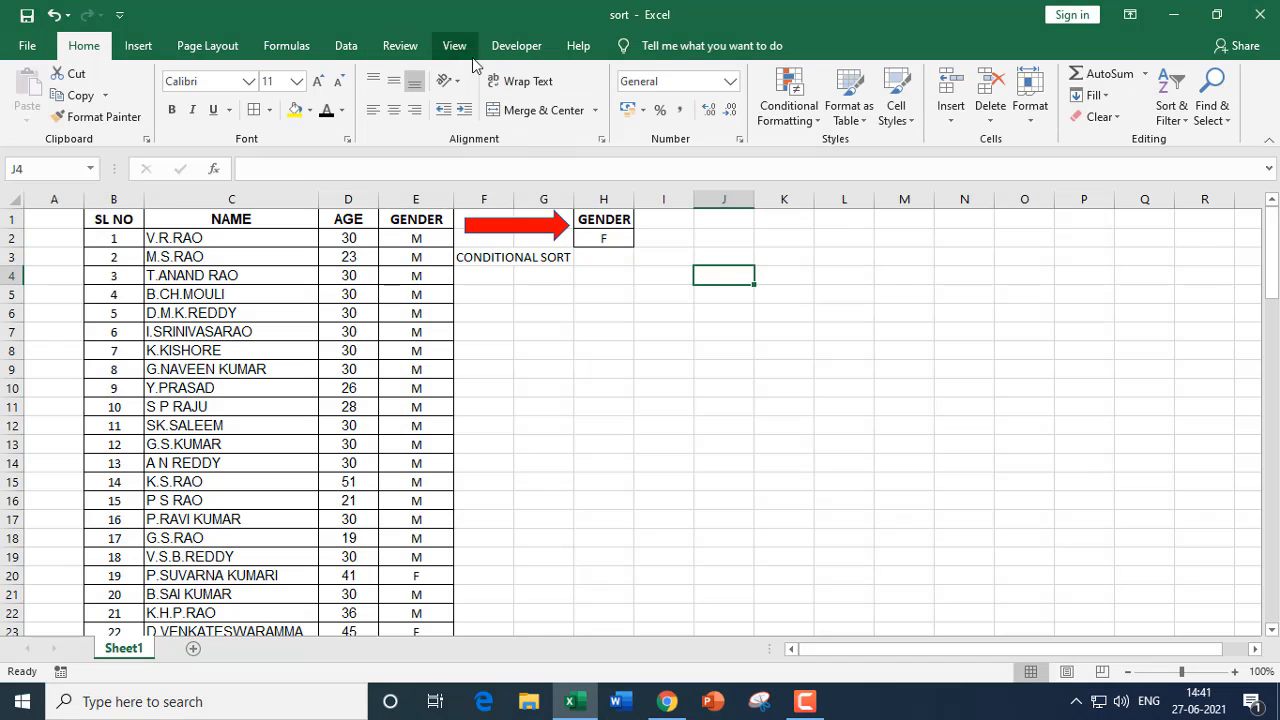
Step: Start an Advanced Filter with list range C1:E98 and criteria range H1:H2
click(345, 46)
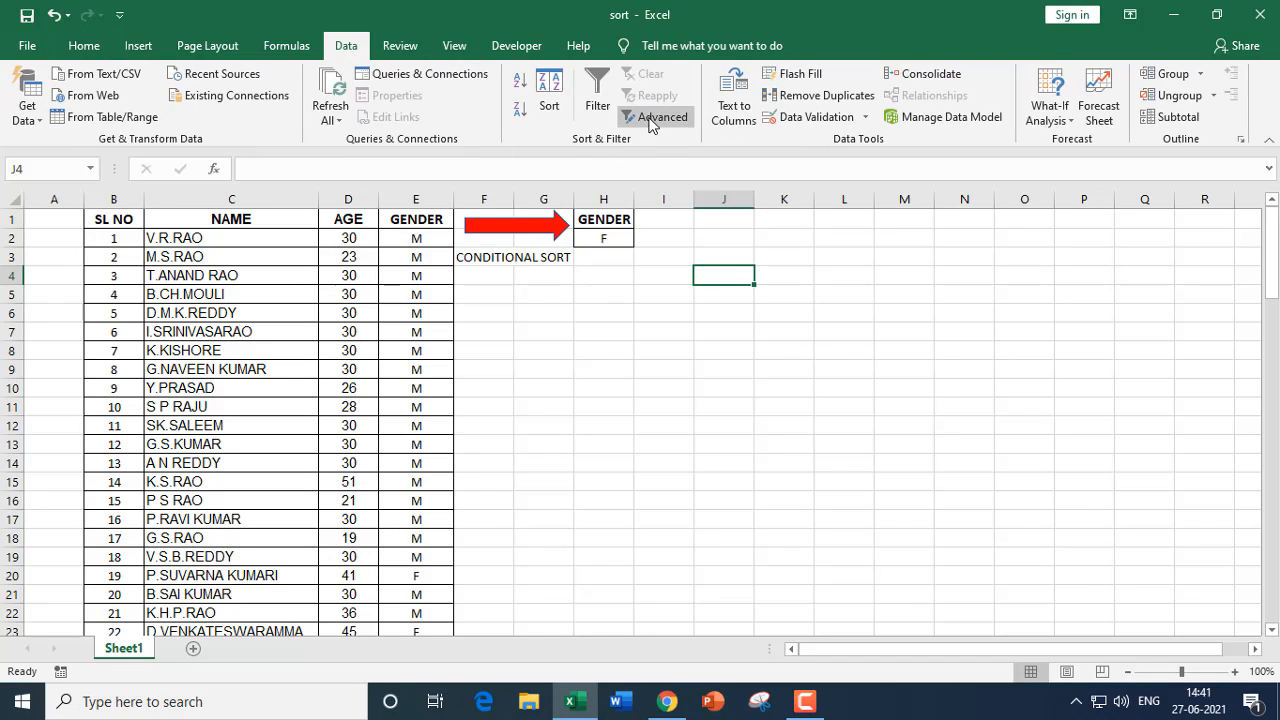
click(660, 117)
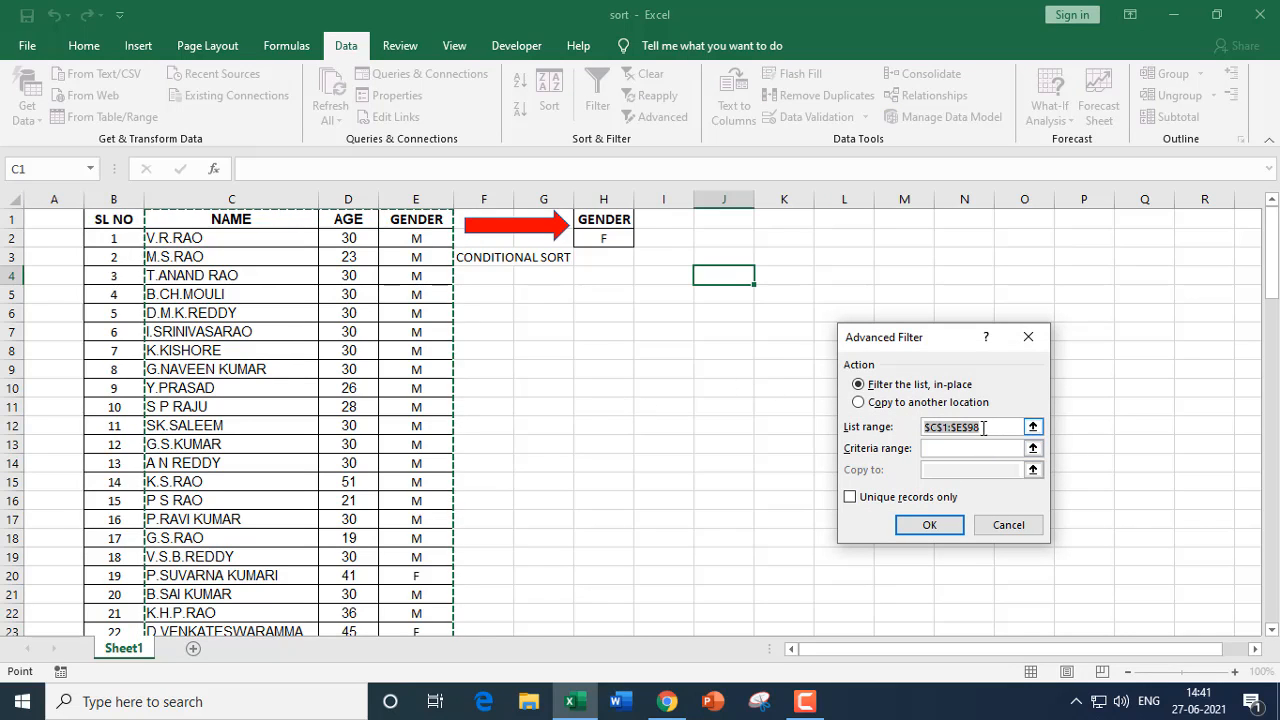
key(BackSpace)
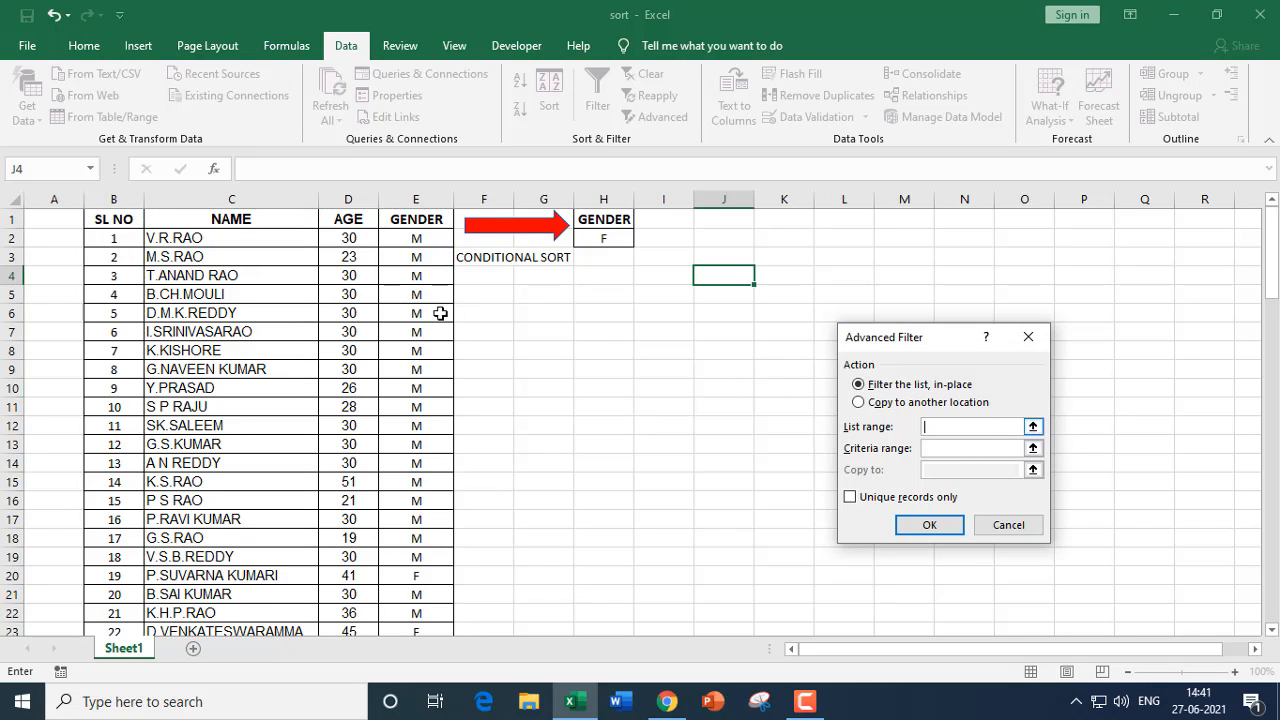
drag(187, 221, 414, 596)
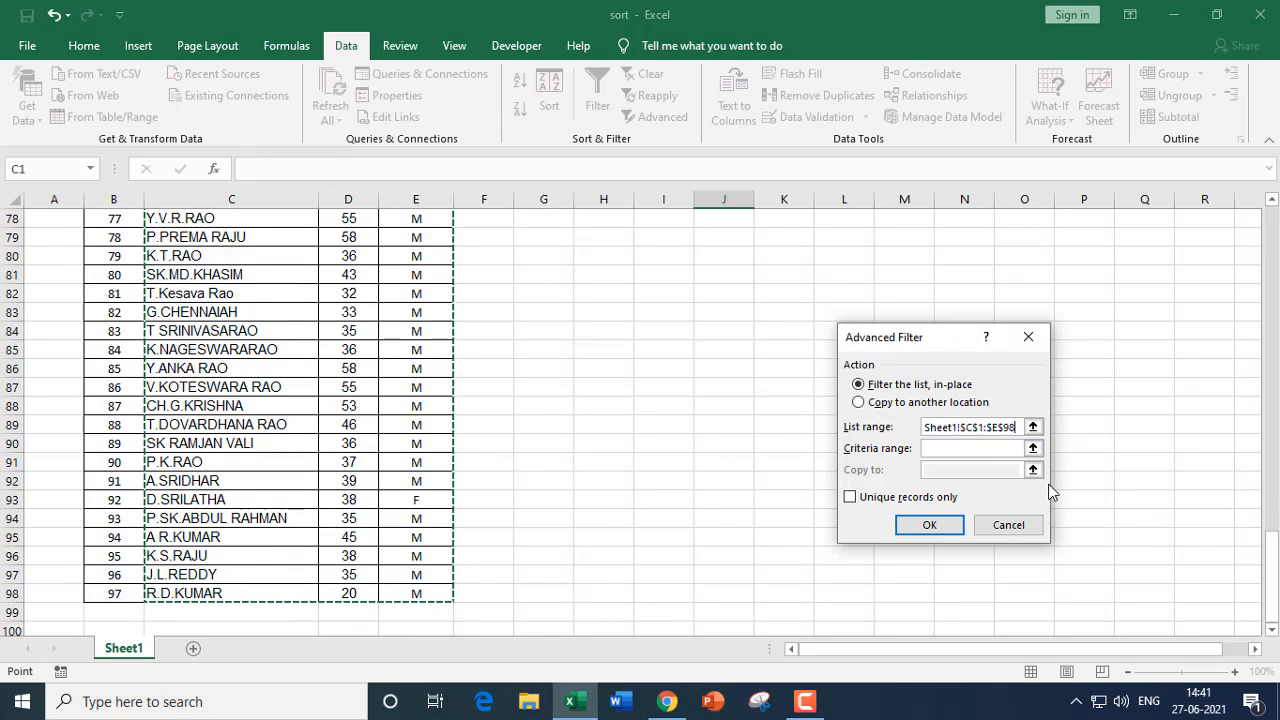
drag(1258, 557, 1258, 230)
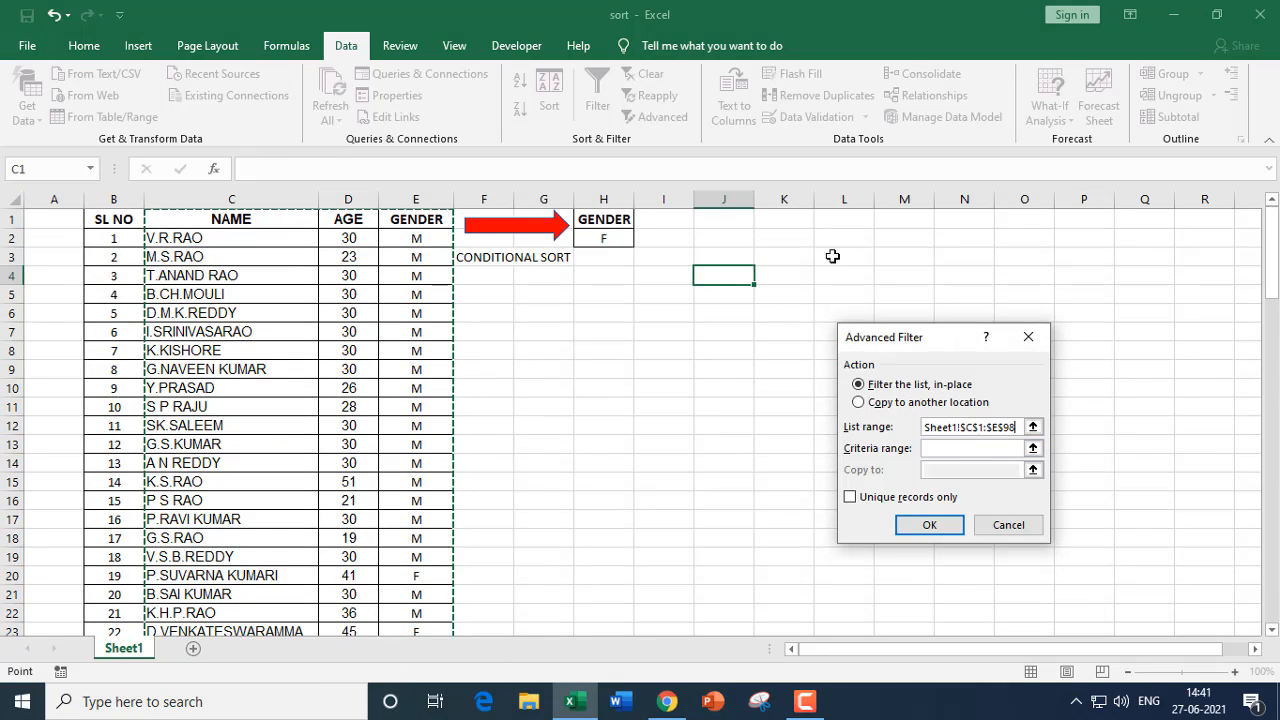
click(934, 448)
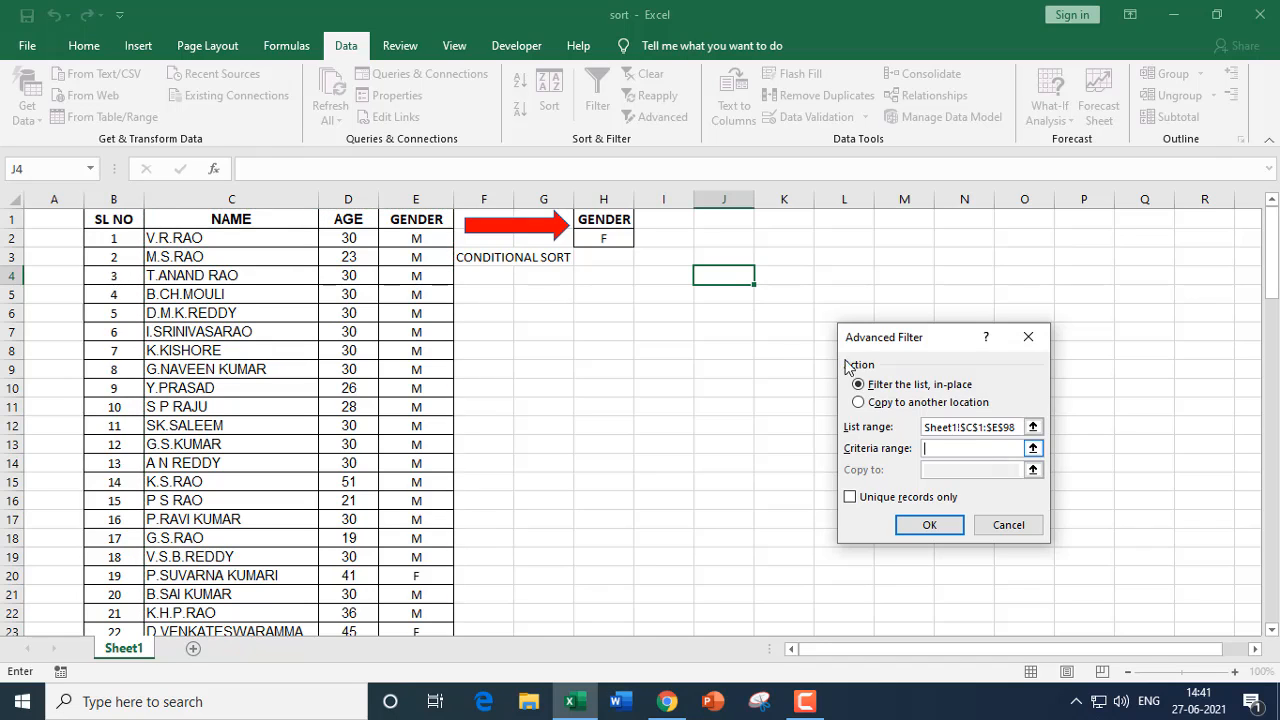
drag(603, 219, 603, 238)
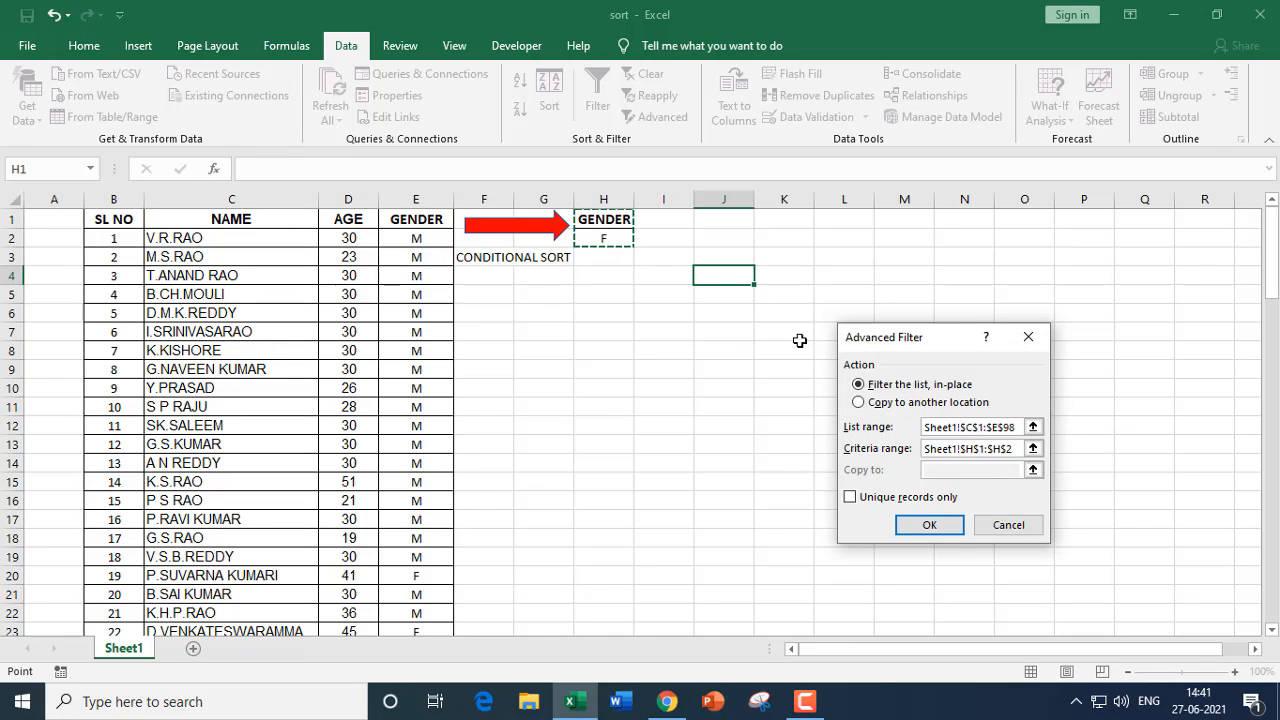
Step: Run the filter with its results copied to I1:K170, and autofit column I to the names
click(863, 404)
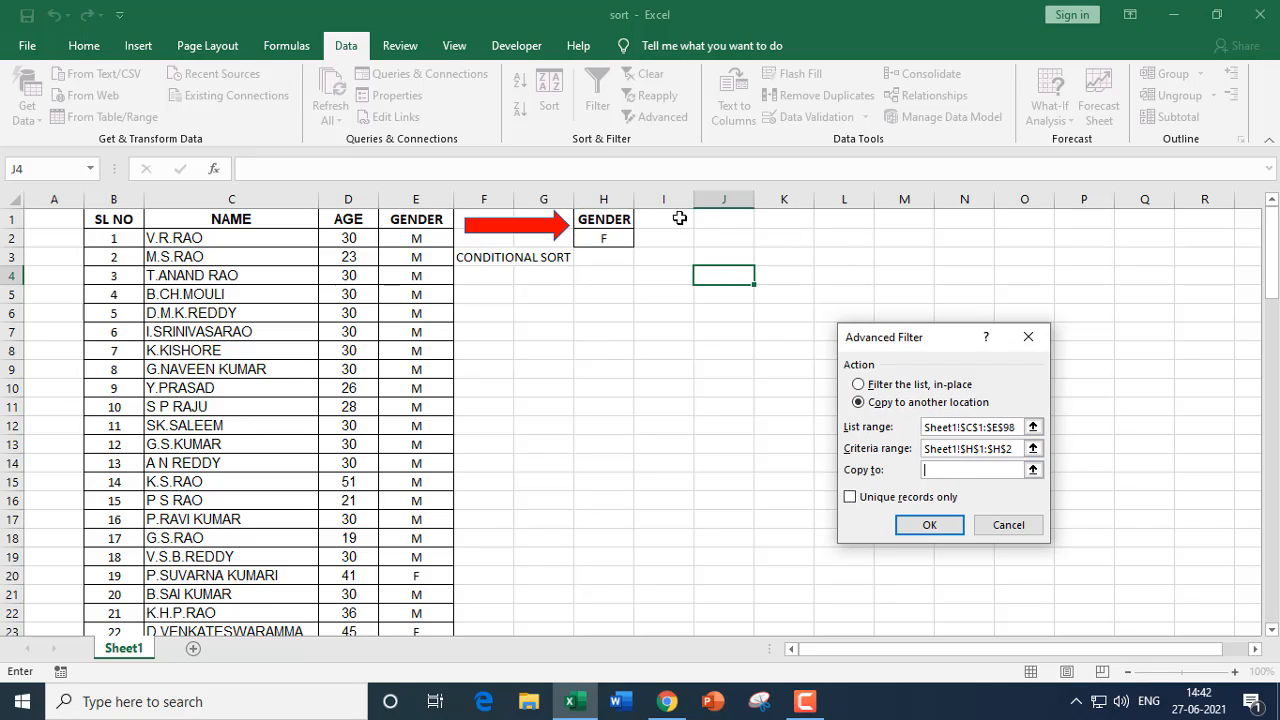
drag(671, 215, 792, 517)
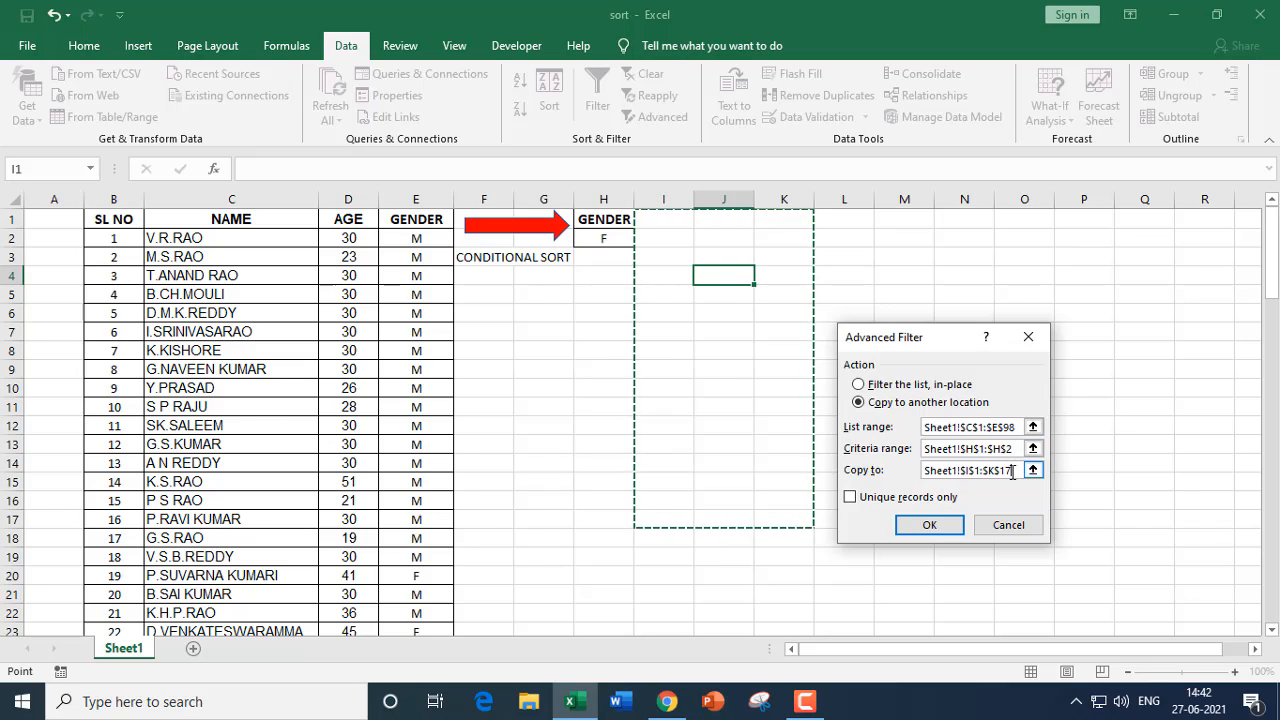
click(1012, 471)
text(0)
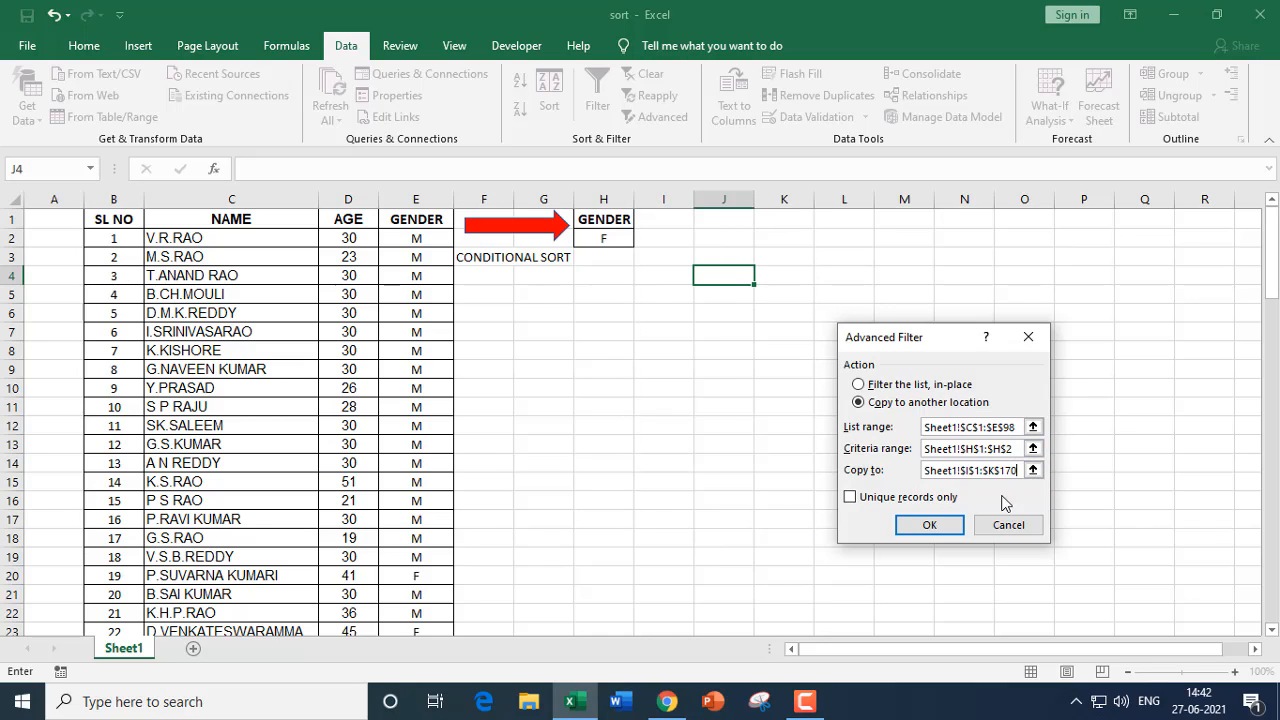
click(929, 525)
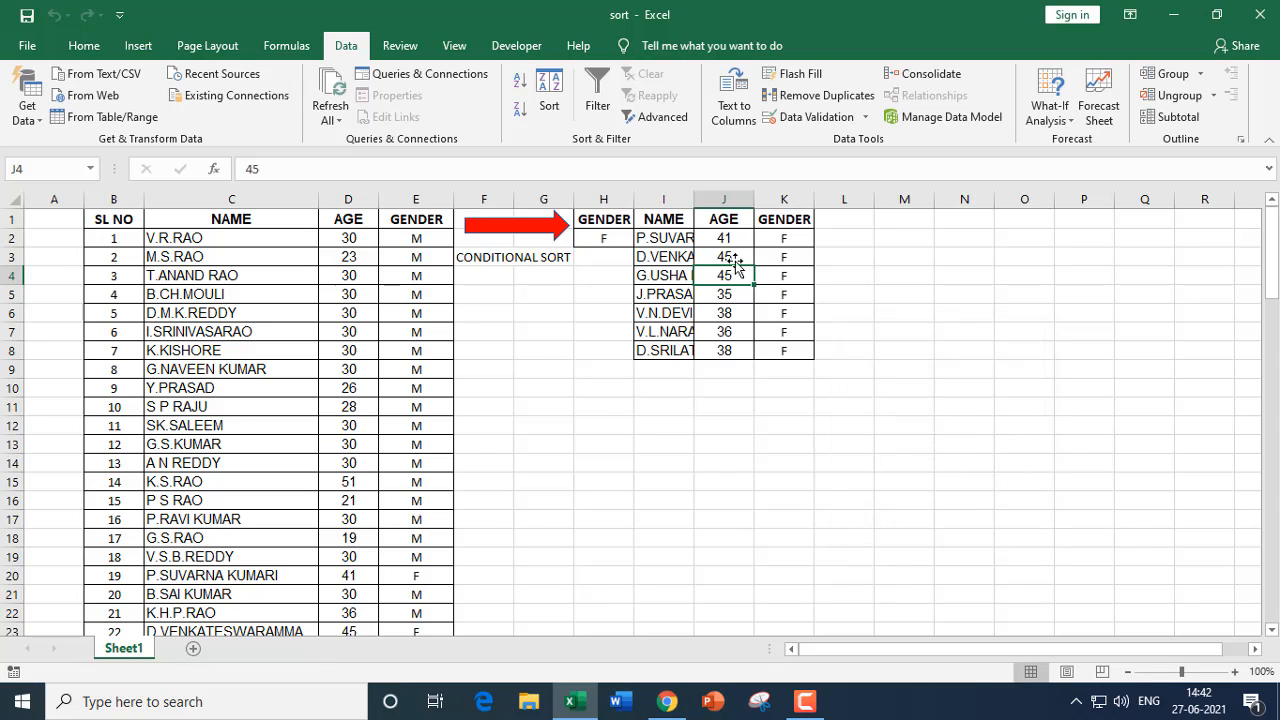
double_click(697, 200)
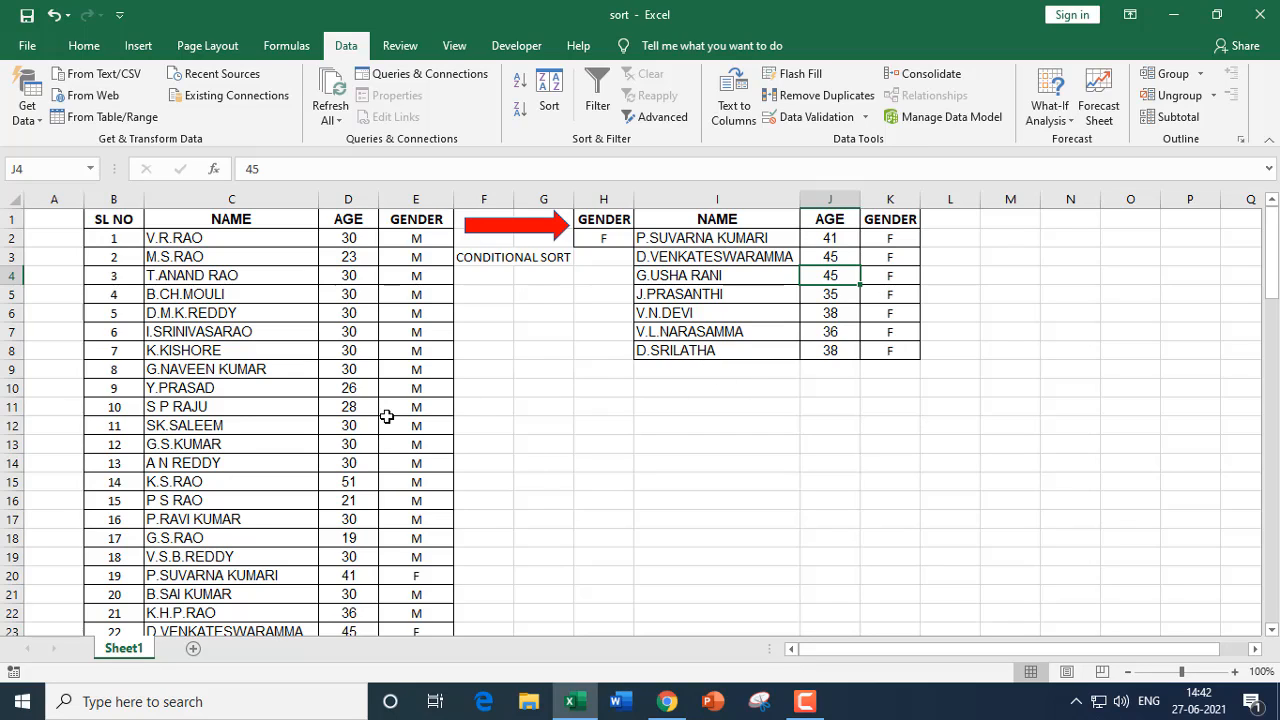
Step: Insert a blank column at column I, before the filtered list's NAME column
click(661, 197)
right_click(662, 197)
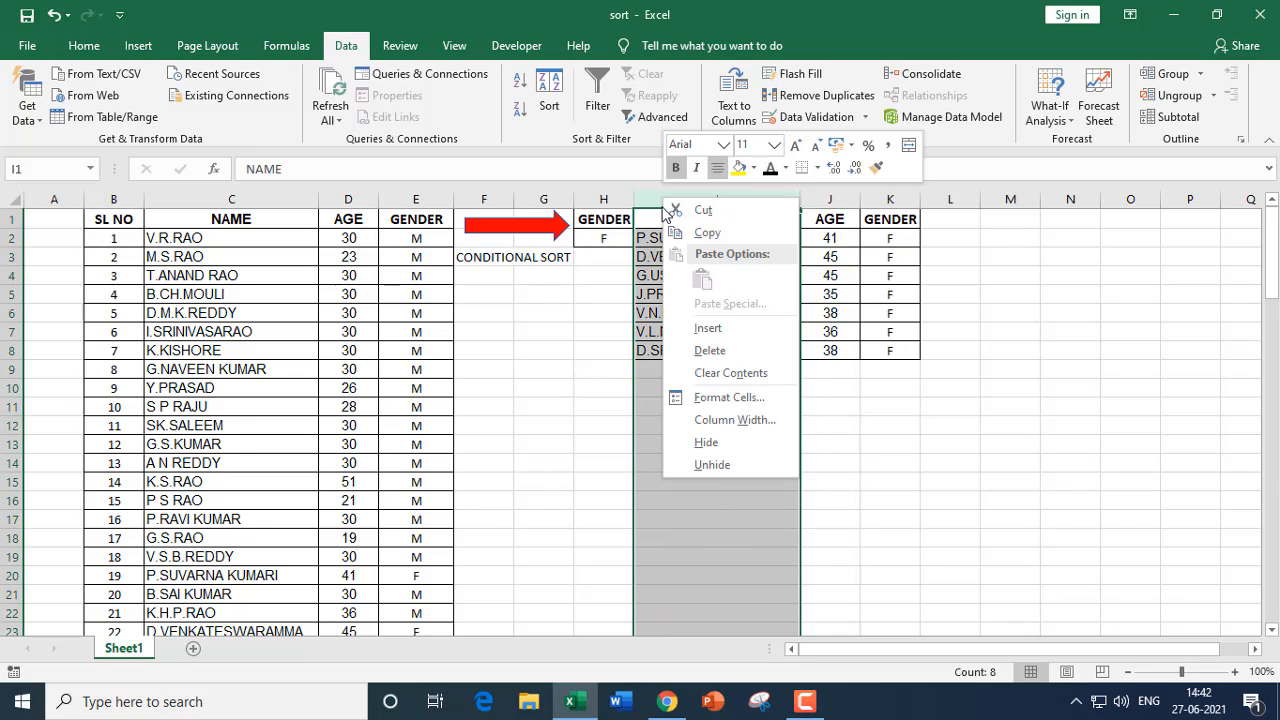
click(707, 330)
click(728, 427)
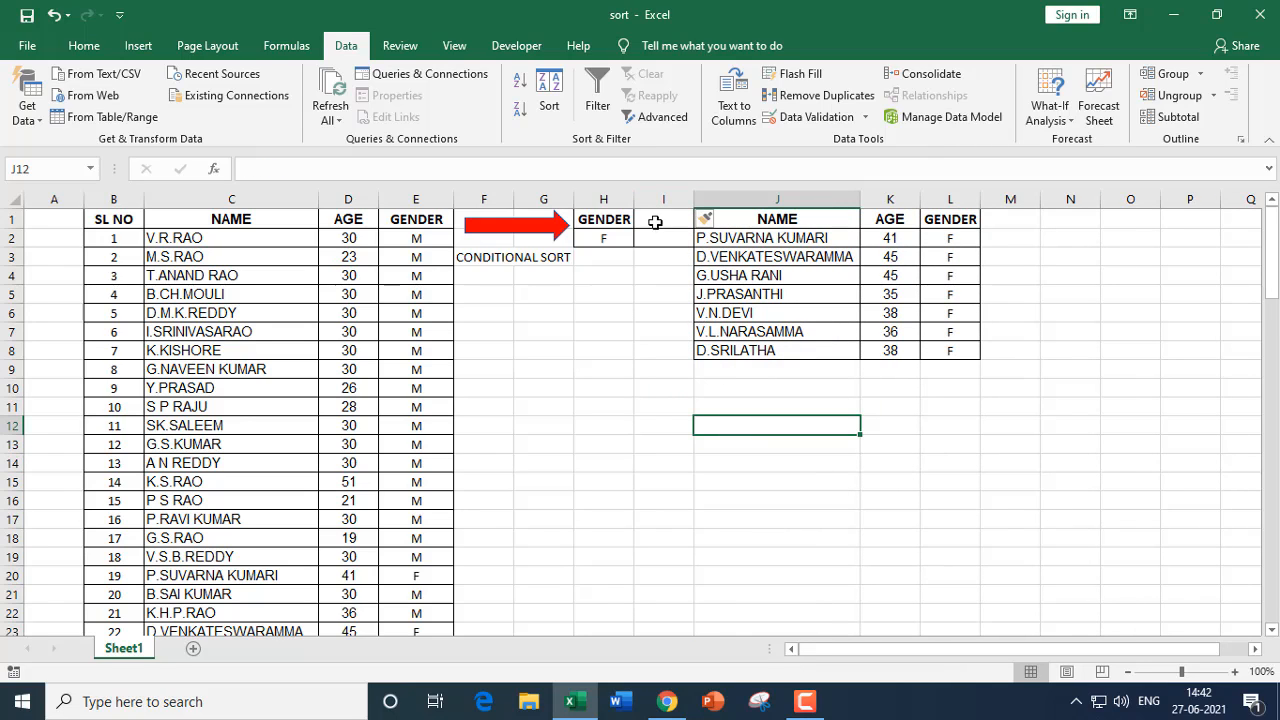
Step: Copy the AGE header and its first value to I1:I2, and change the criterion in I2 to 38
drag(358, 218, 357, 240)
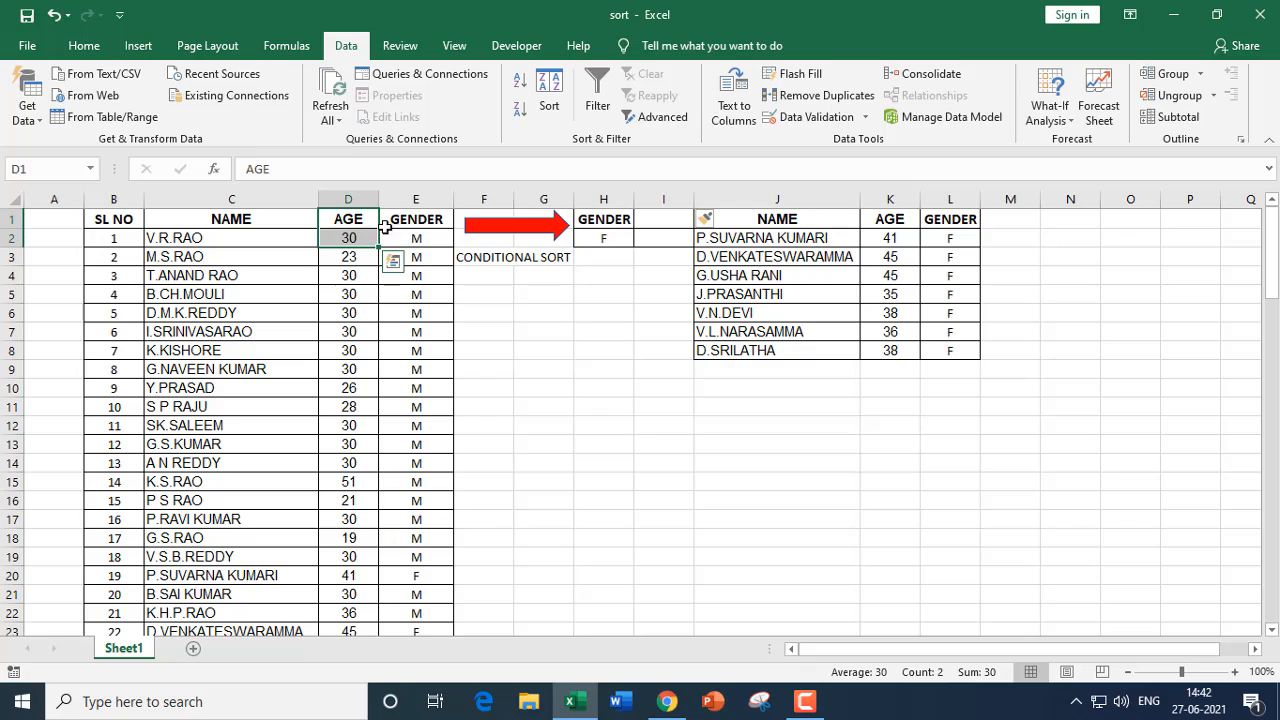
key(ctrl+c)
click(662, 215)
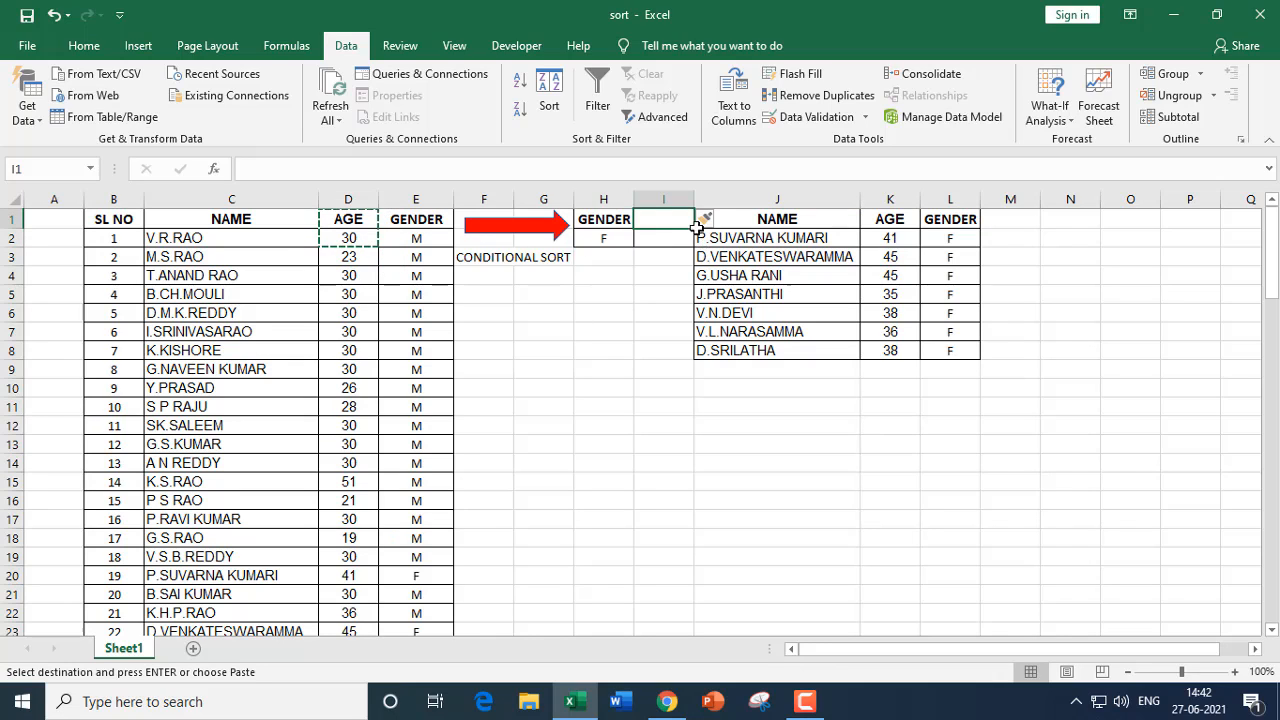
key(ctrl+v)
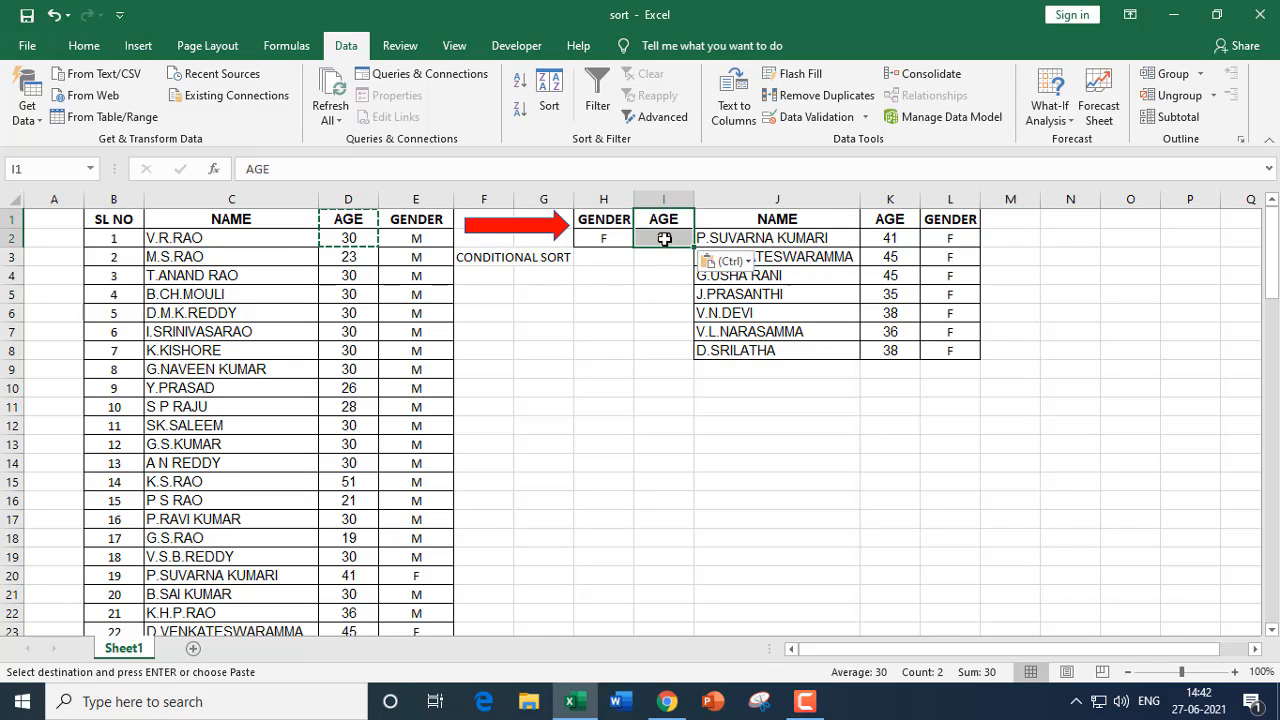
click(664, 239)
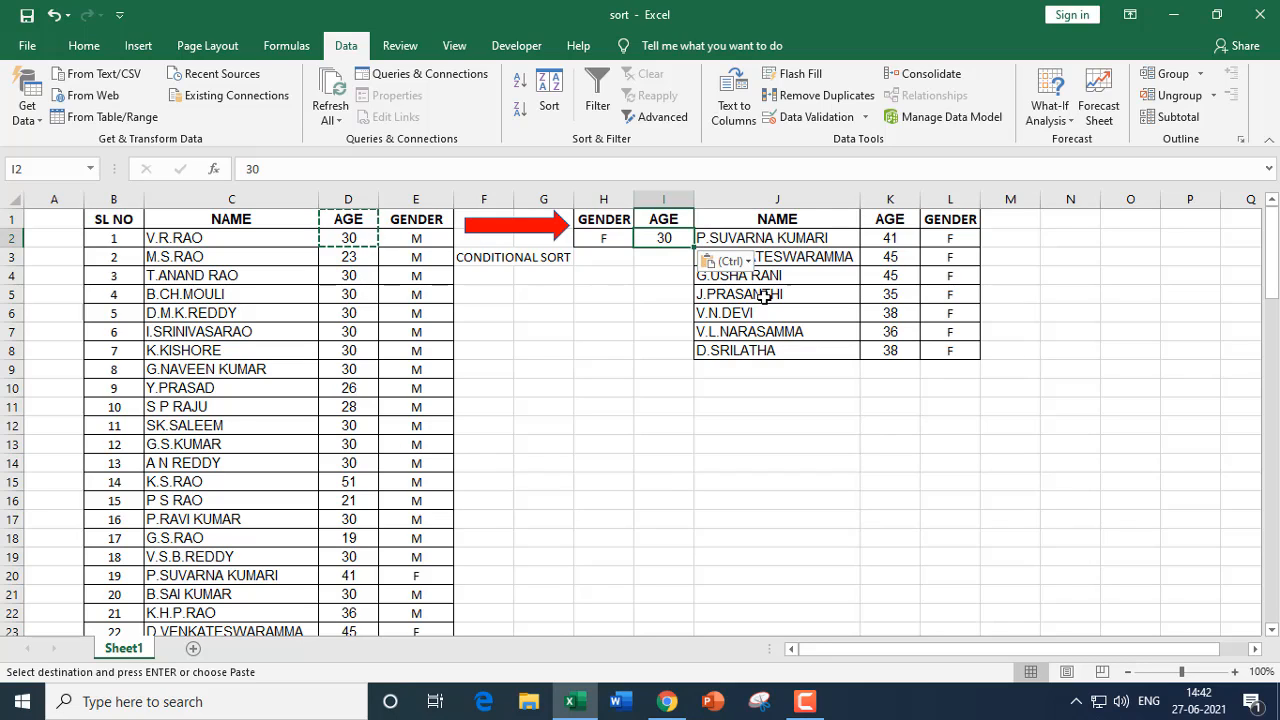
text(3)
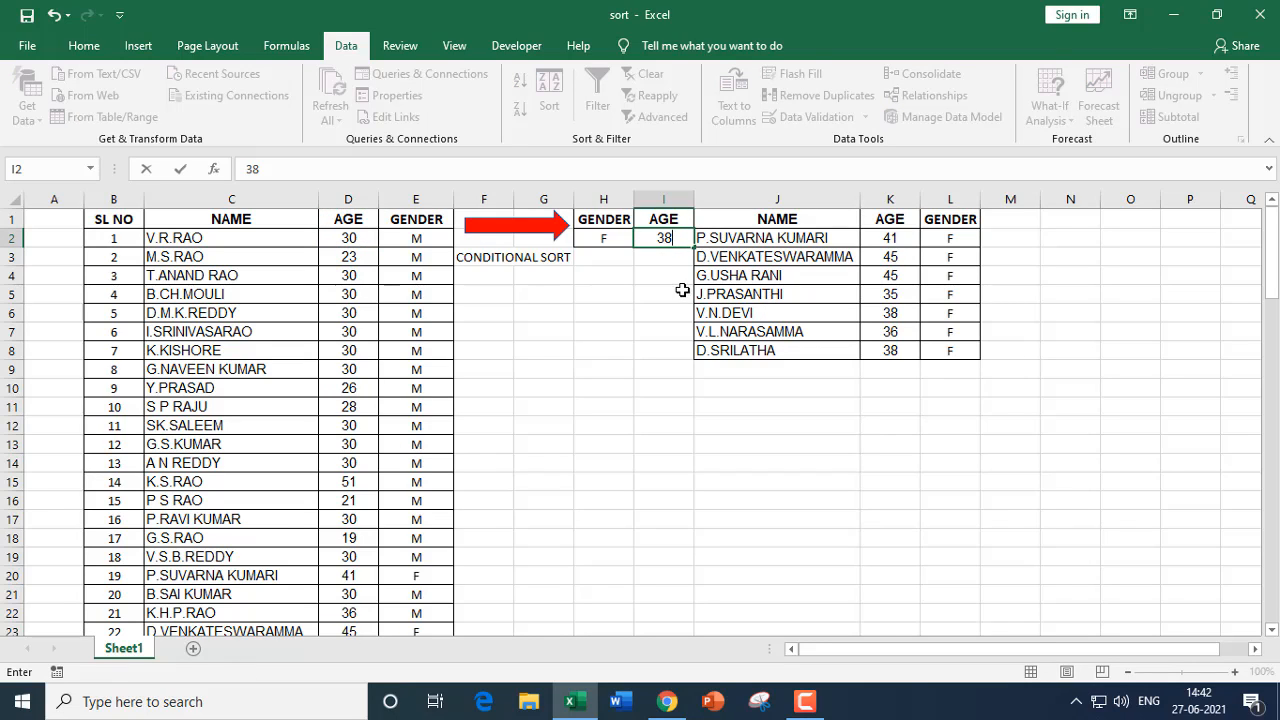
text(8)
click(643, 288)
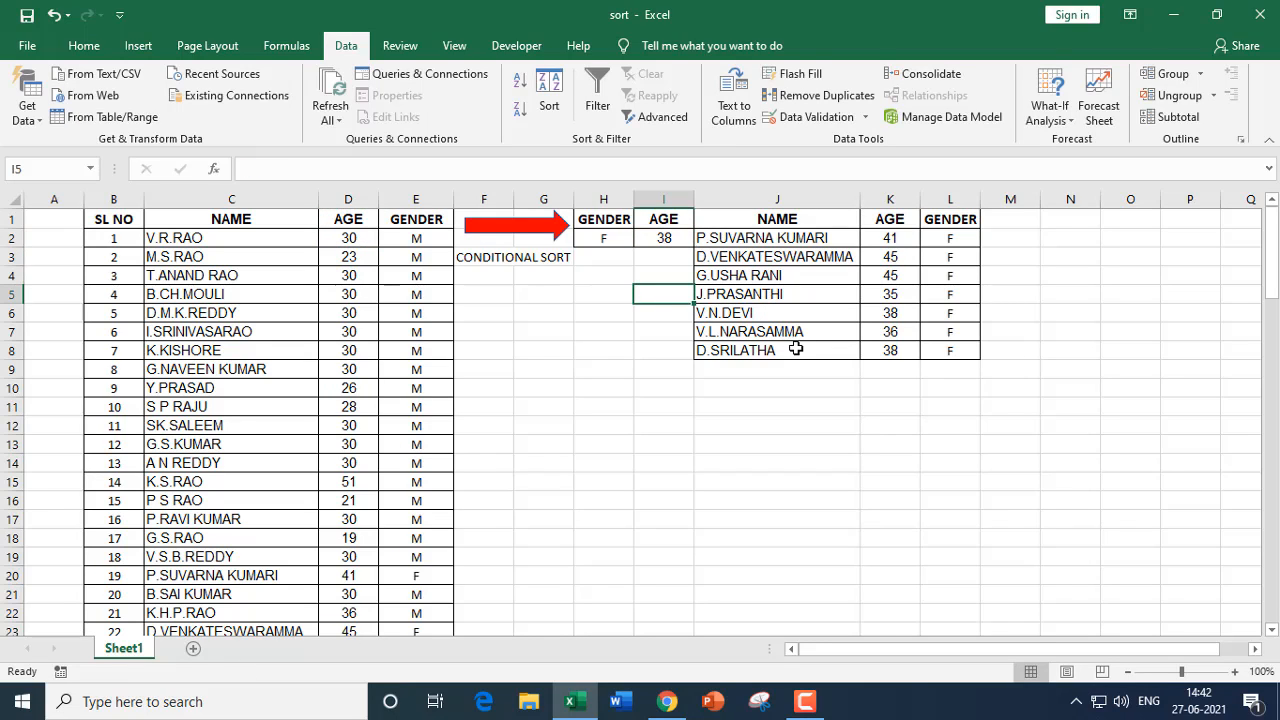
Step: Start another Advanced Filter that copies to another location, with the criteria range set to H1:I2
click(660, 118)
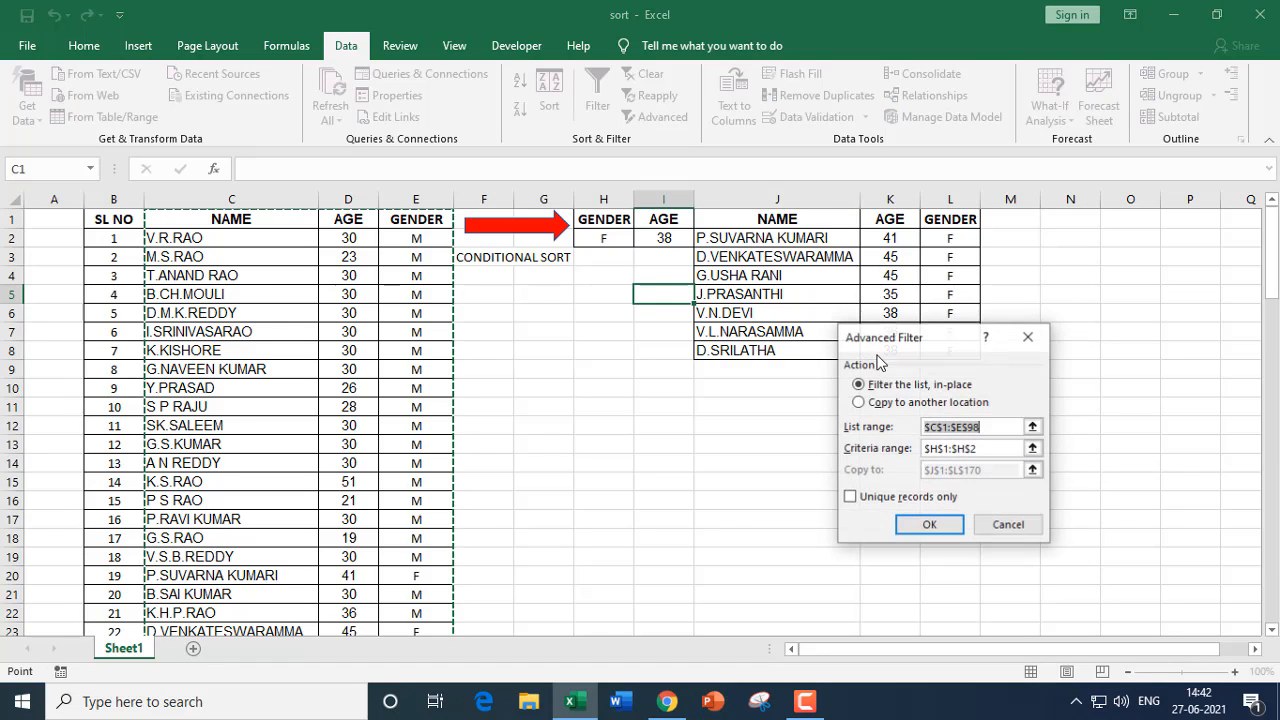
click(982, 449)
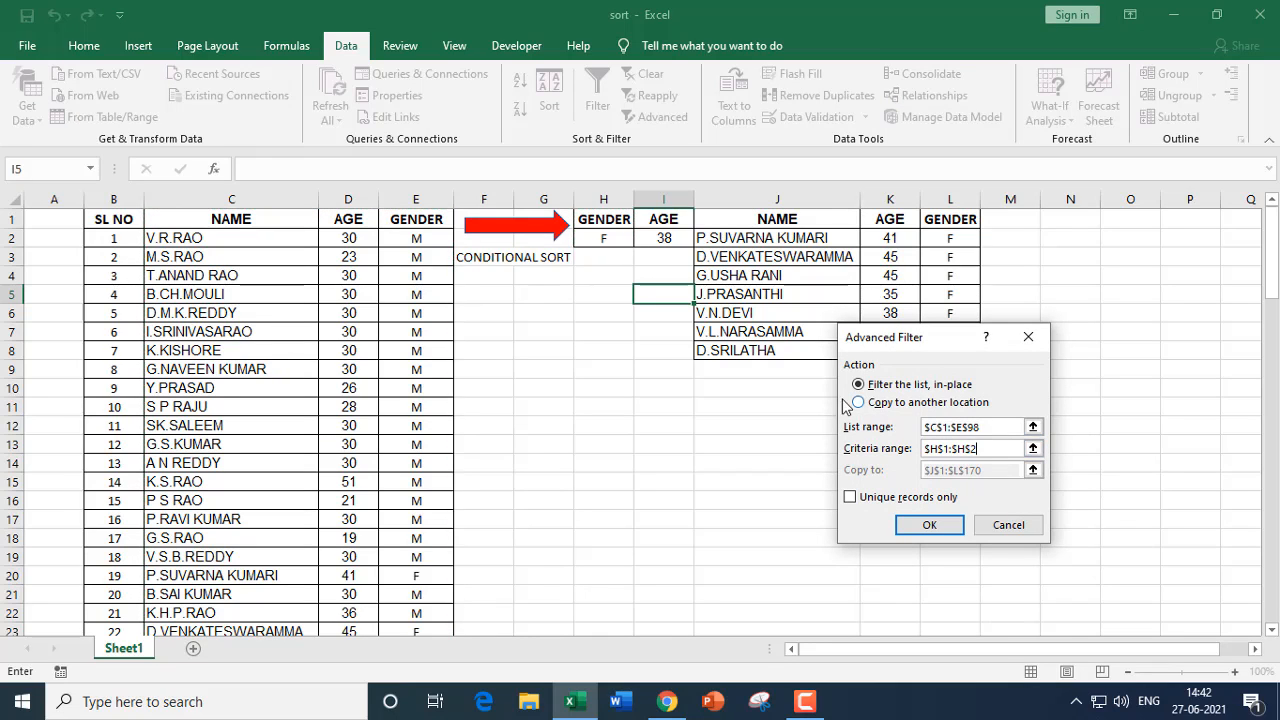
click(848, 404)
drag(984, 449, 908, 443)
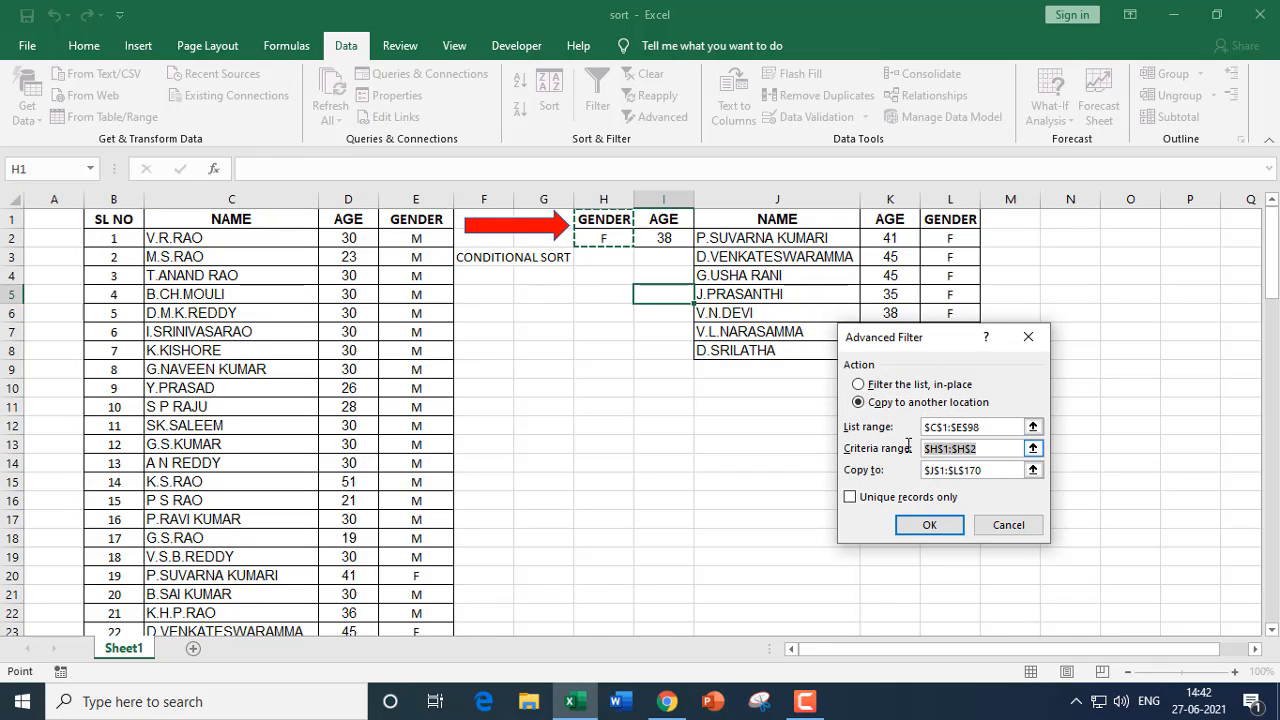
key(BackSpace)
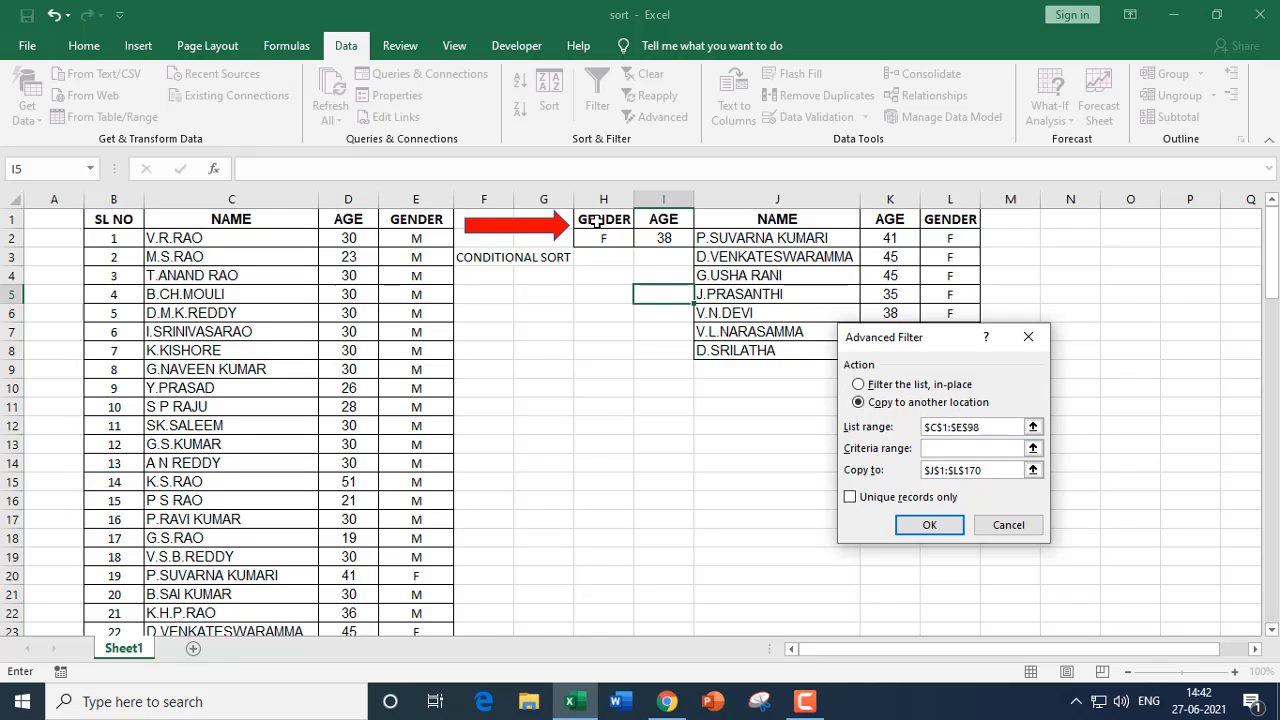
drag(598, 221, 664, 243)
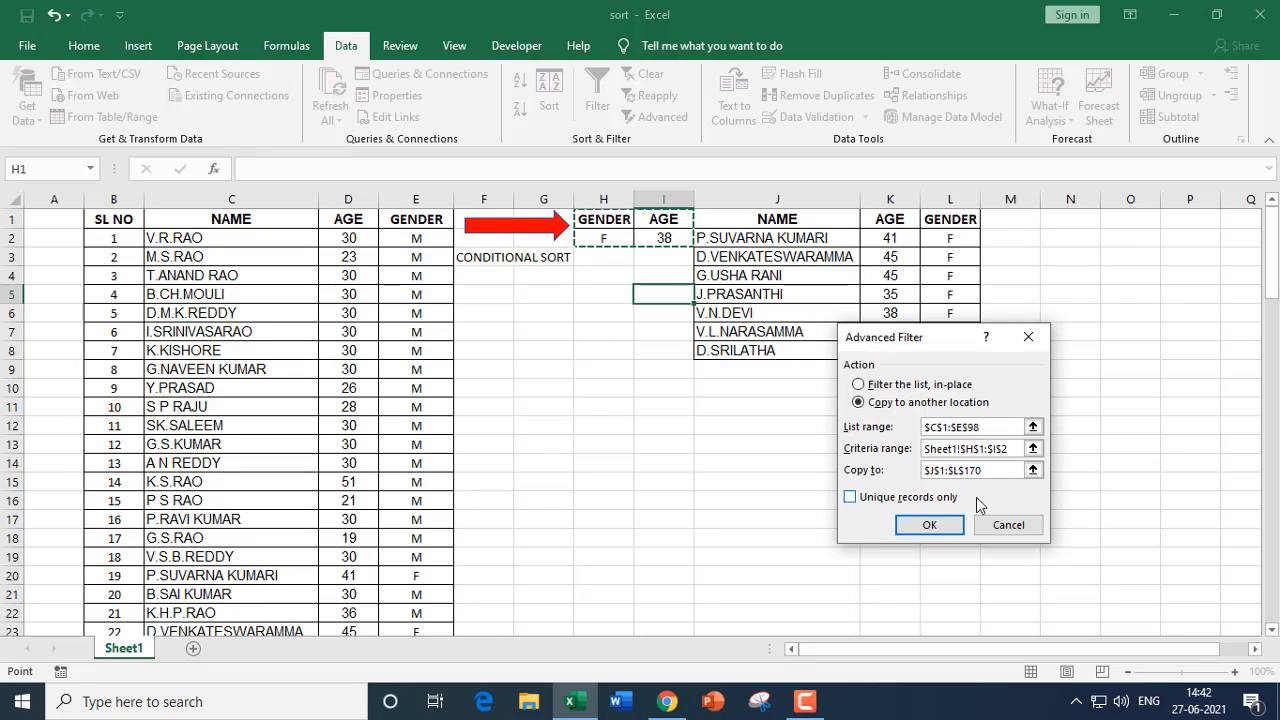
Step: Set the filter's output range to M1:O170, run it, and autofit column M to the names
drag(986, 470, 908, 472)
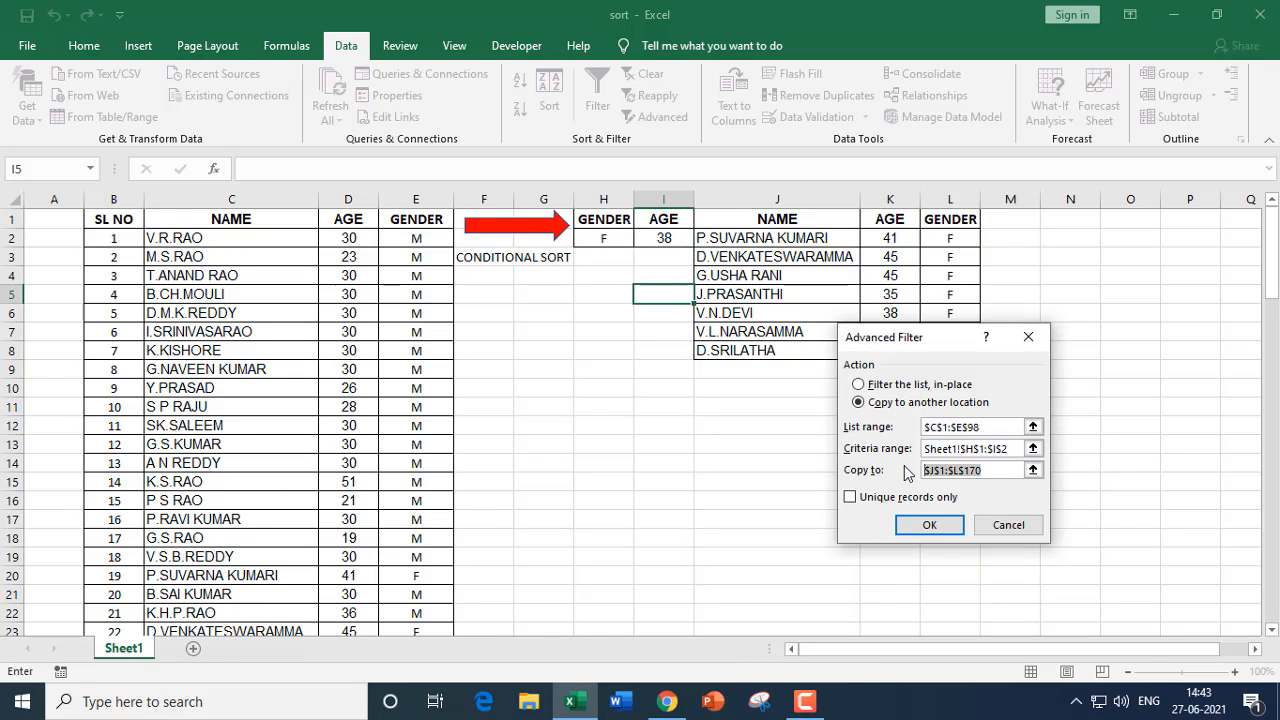
key(BackSpace)
drag(1017, 218, 1117, 525)
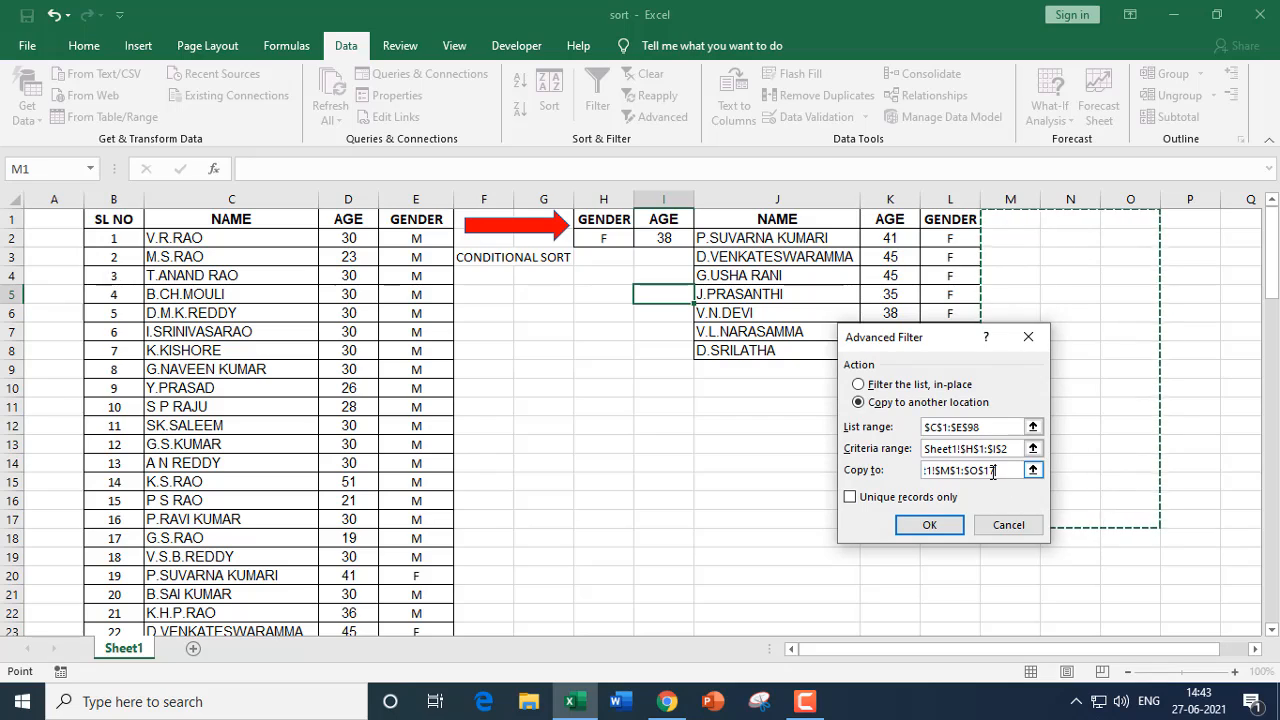
text(0)
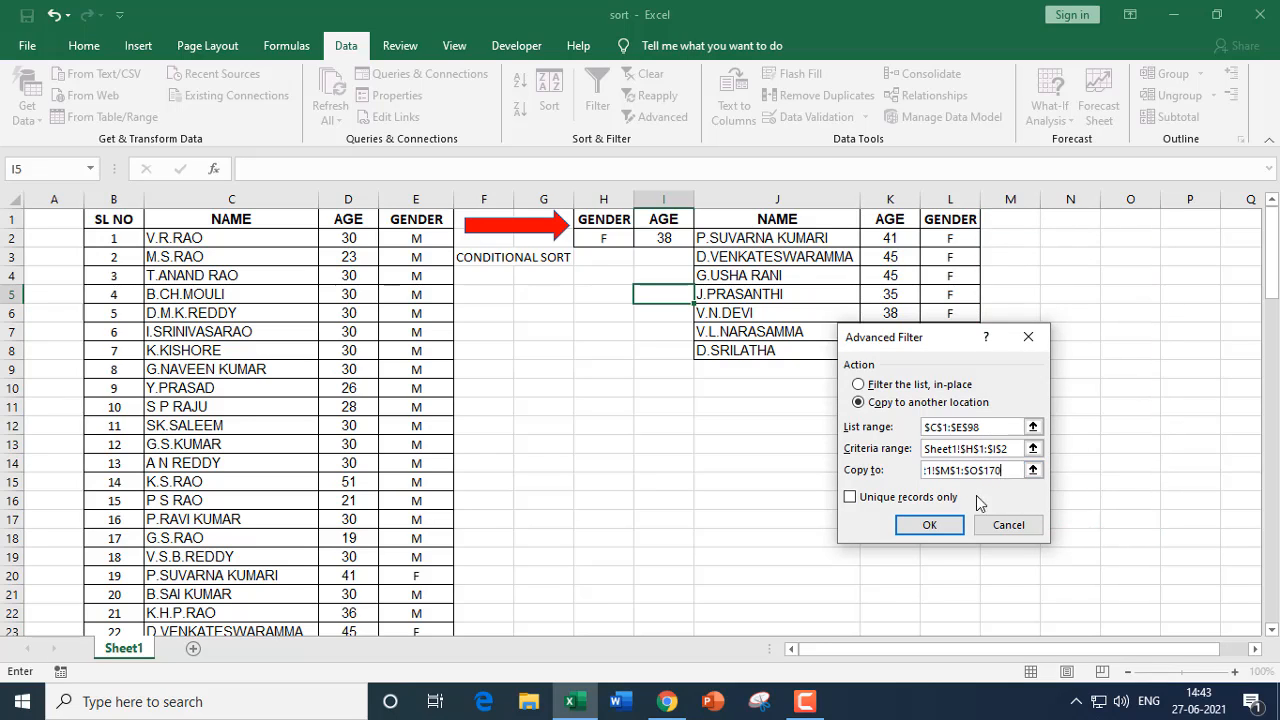
click(930, 525)
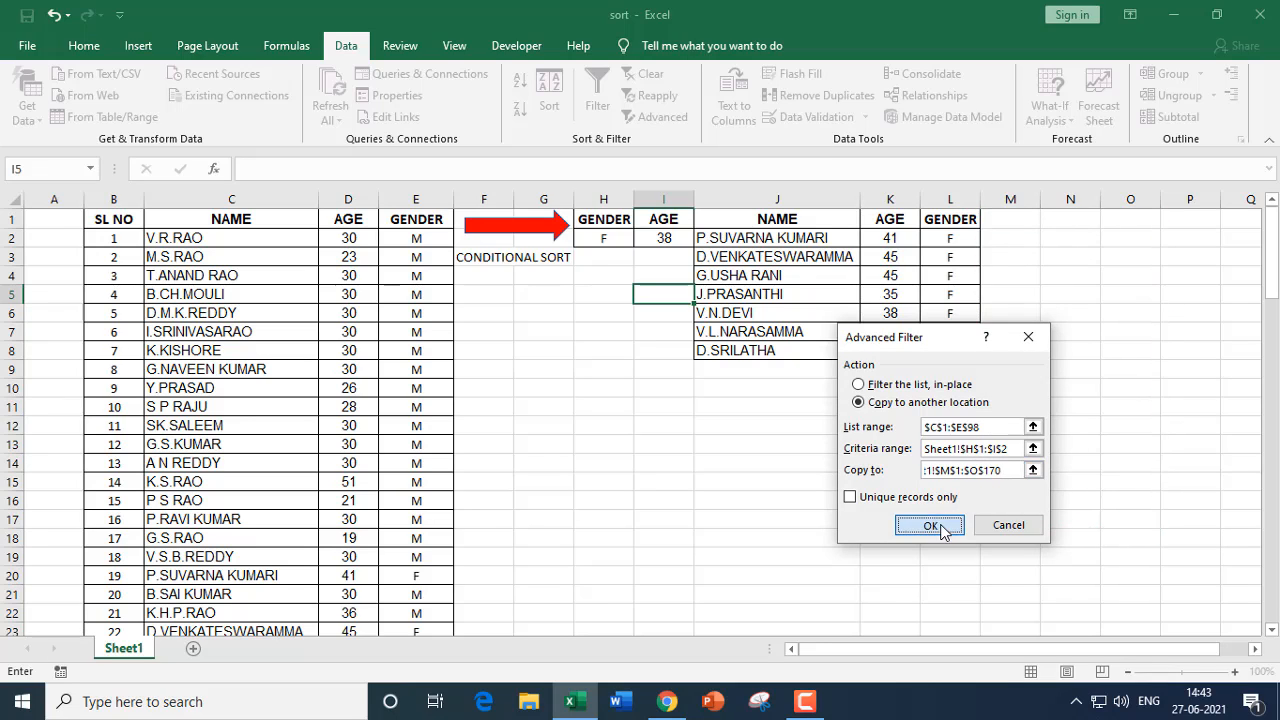
double_click(1040, 199)
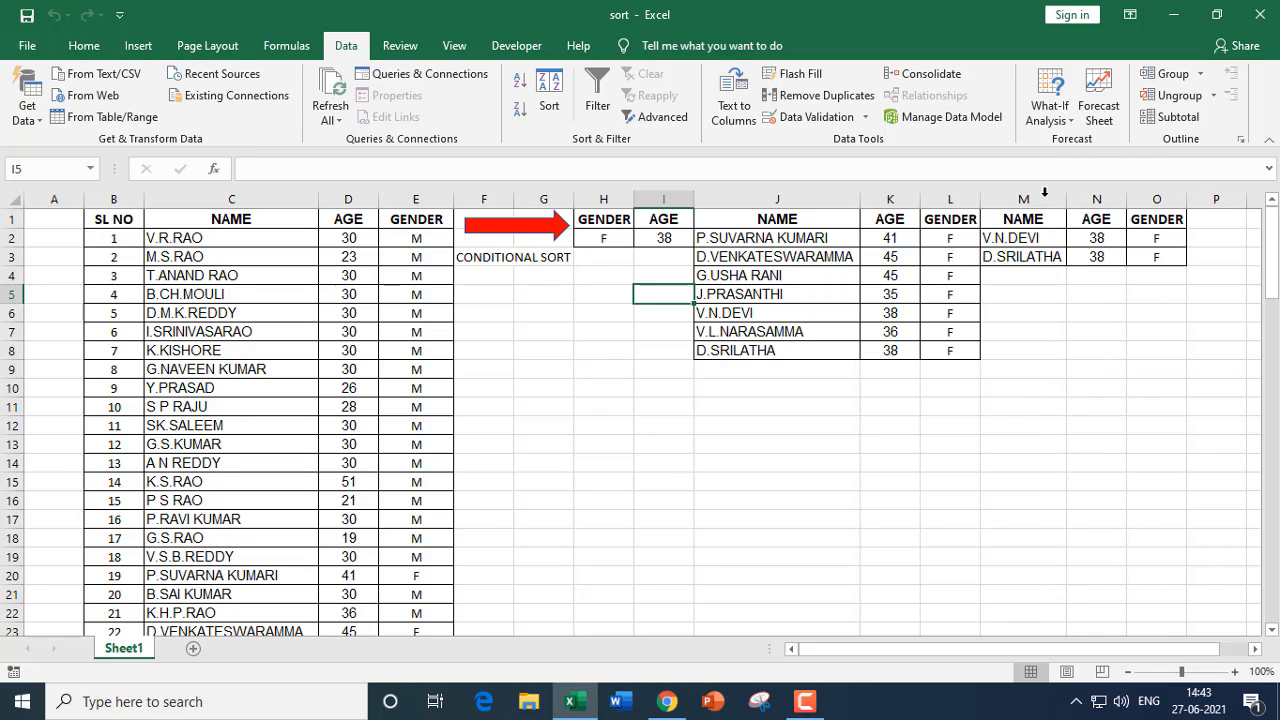
click(1081, 327)
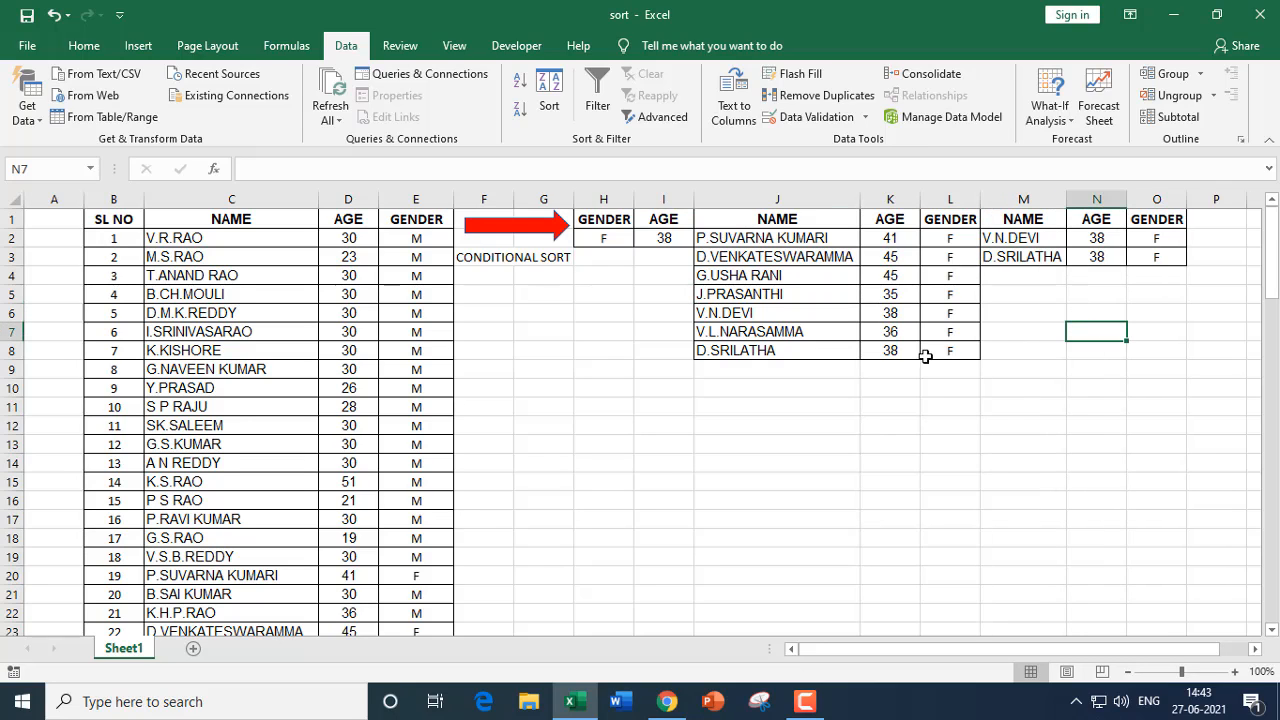
click(889, 350)
click(887, 315)
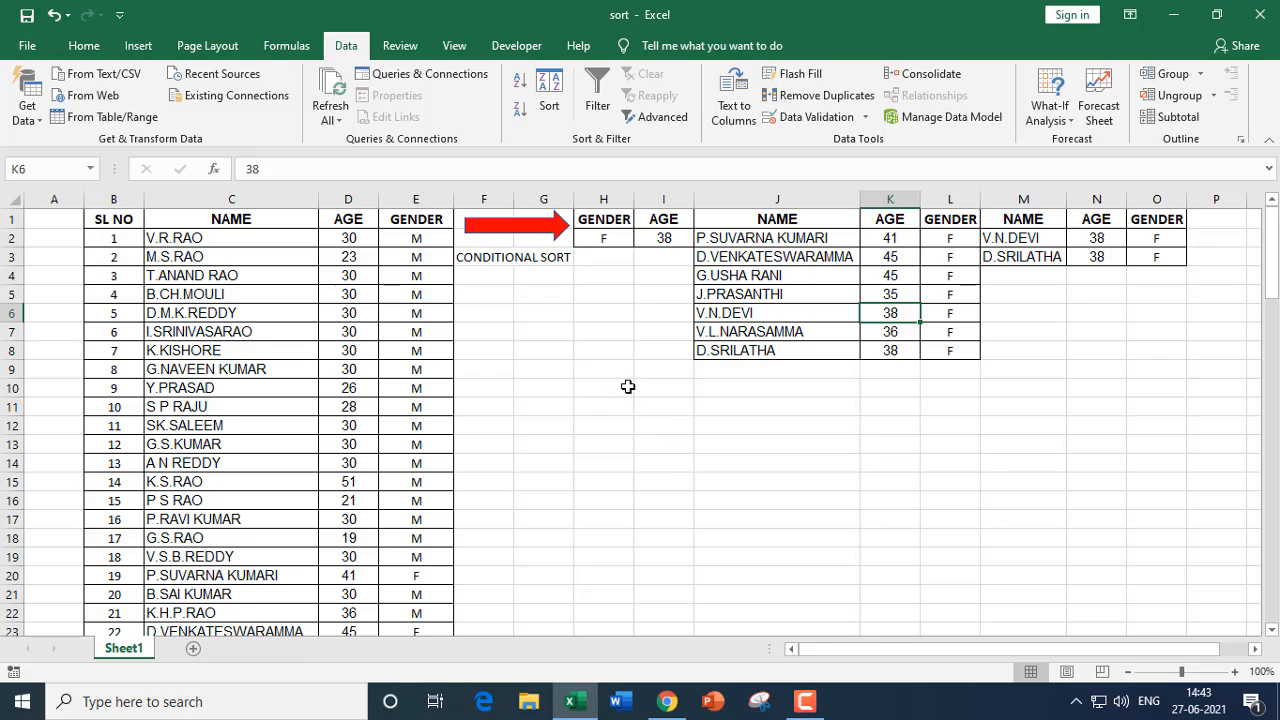
click(714, 393)
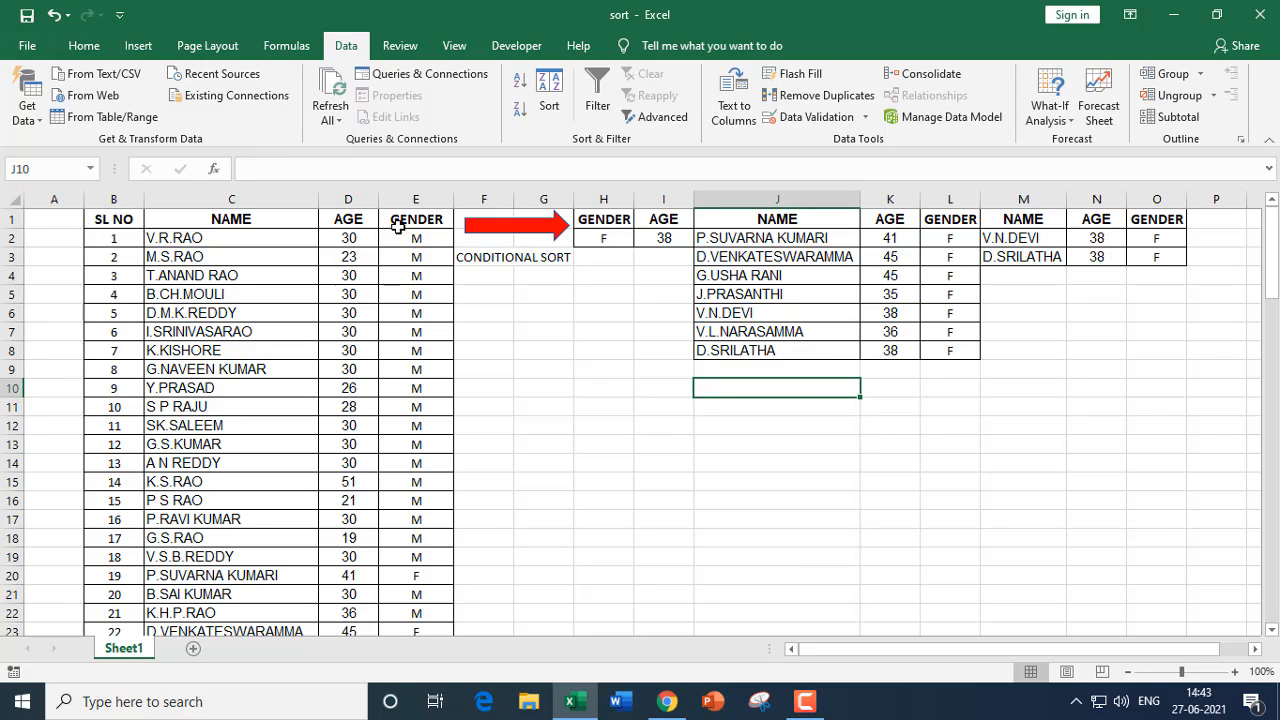
Step: Change the filter criteria to gender M in H2 and age >30 in I2
click(612, 238)
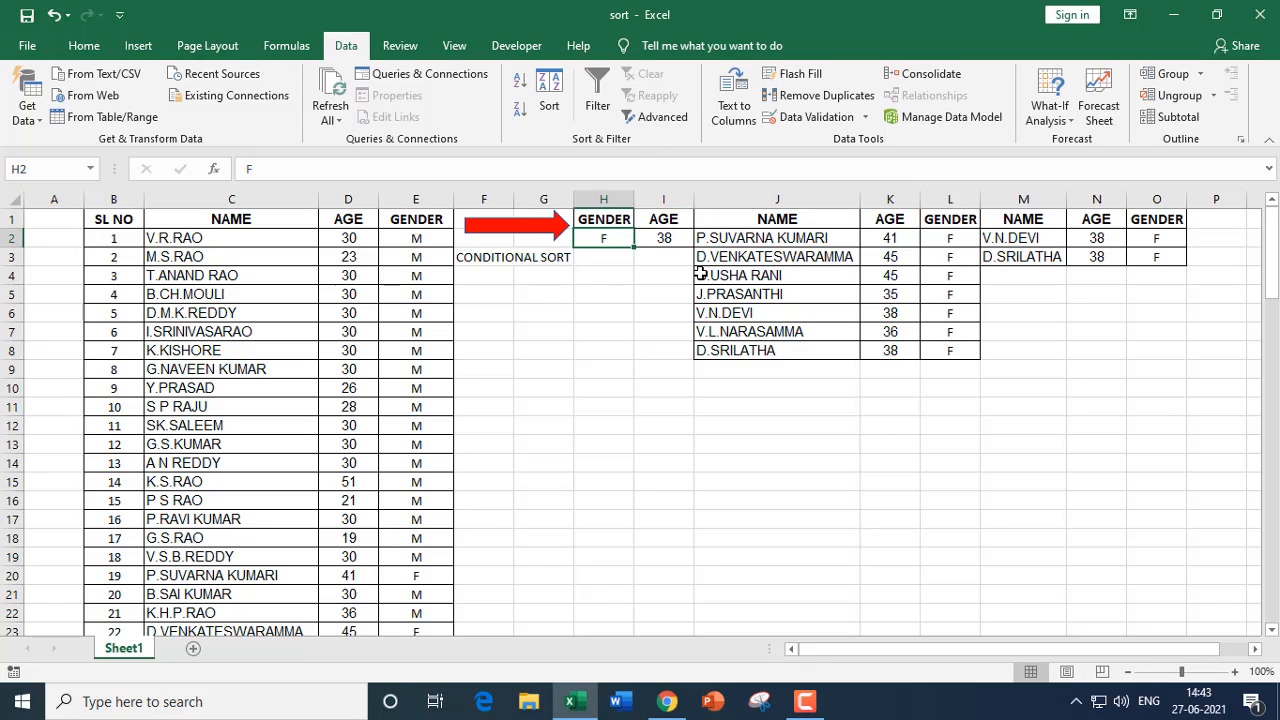
text(M)
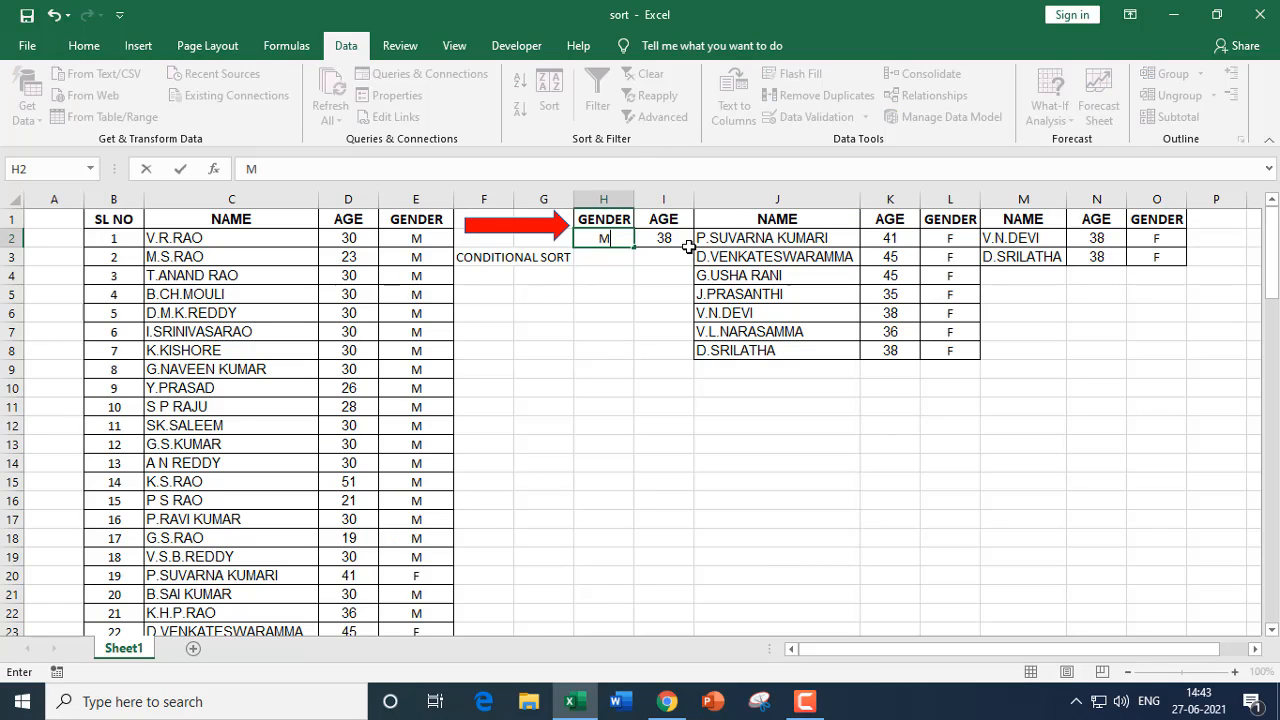
click(662, 238)
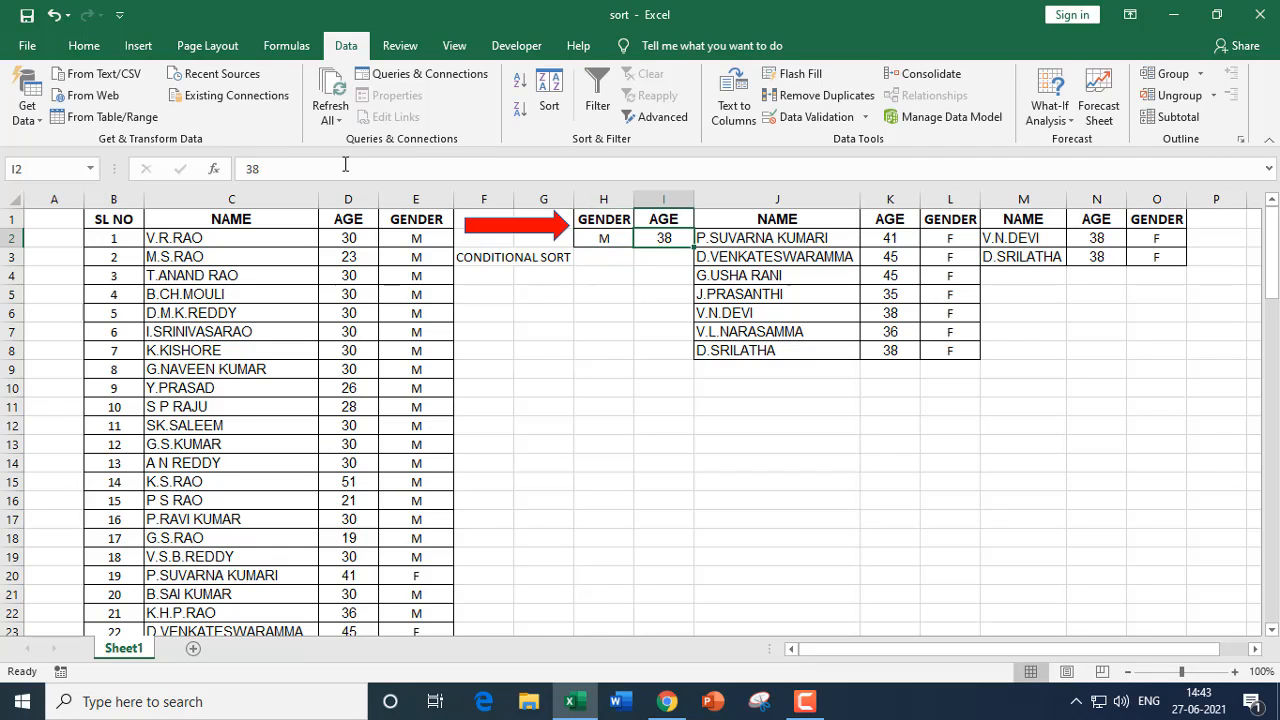
text(3)
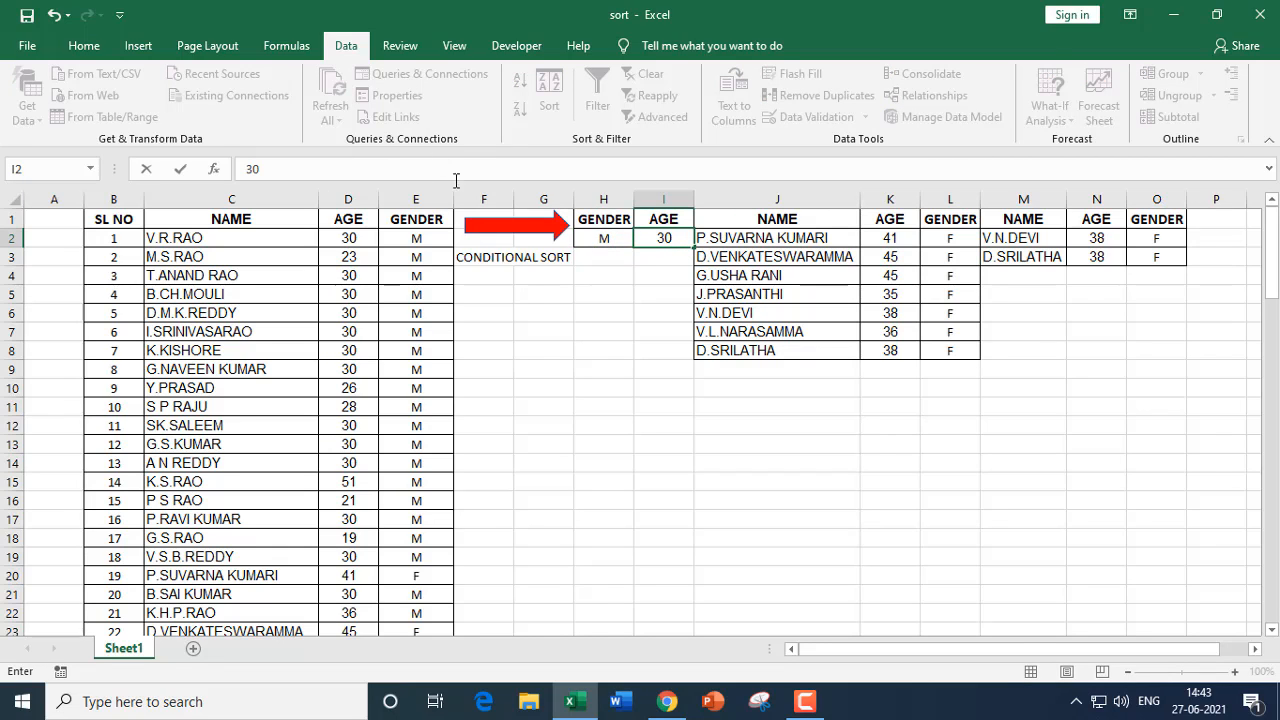
click(656, 238)
text(>)
click(652, 354)
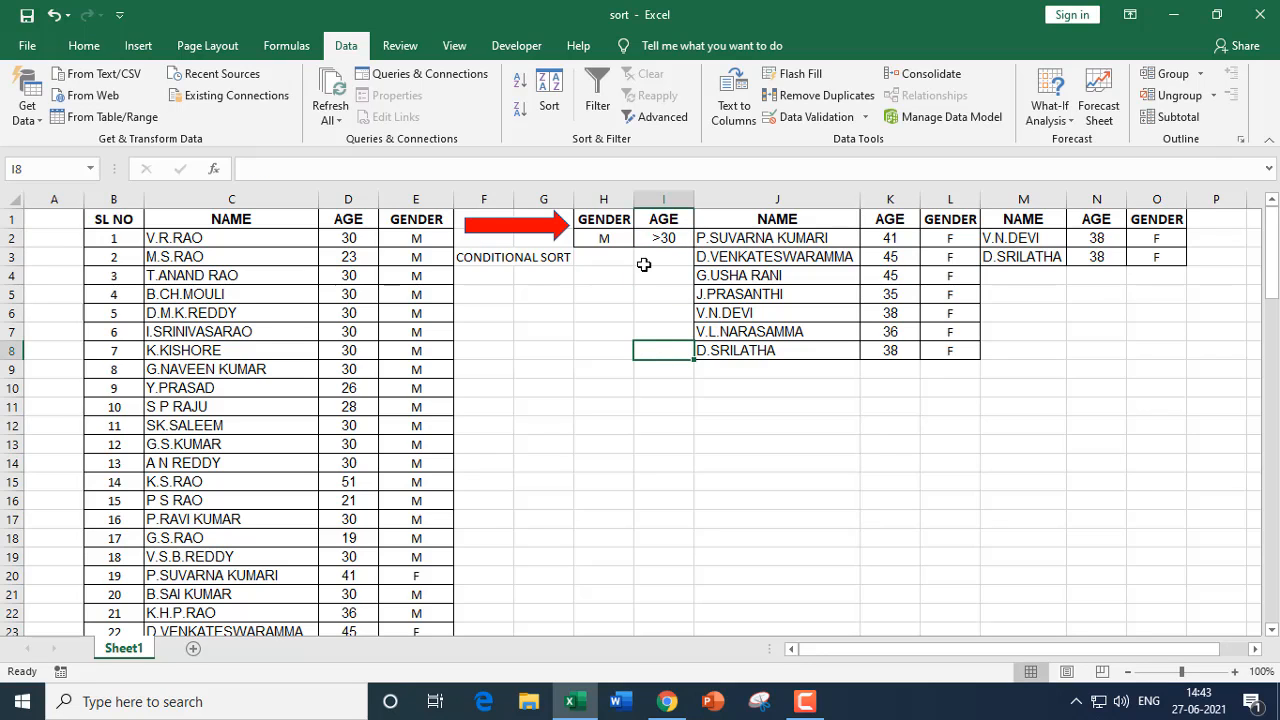
Step: Start another Advanced Filter on C1:E98 that copies to another location, using the criteria range H1:I2
click(658, 117)
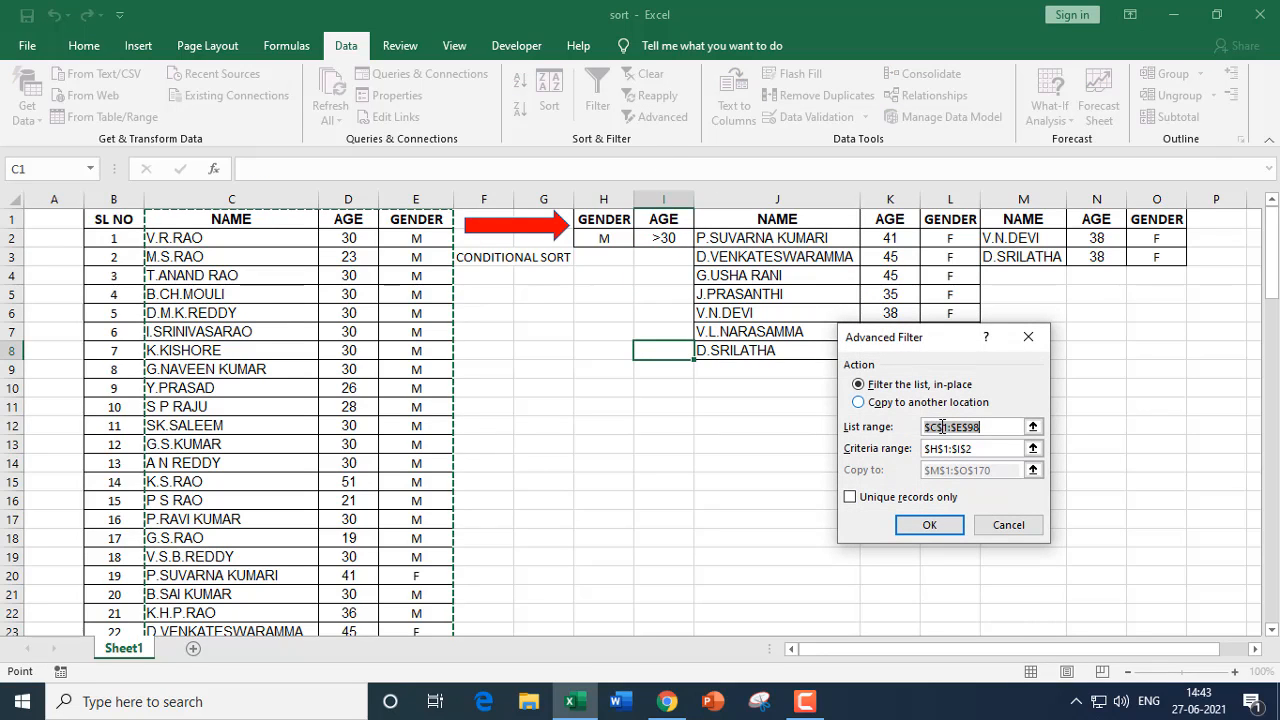
click(858, 402)
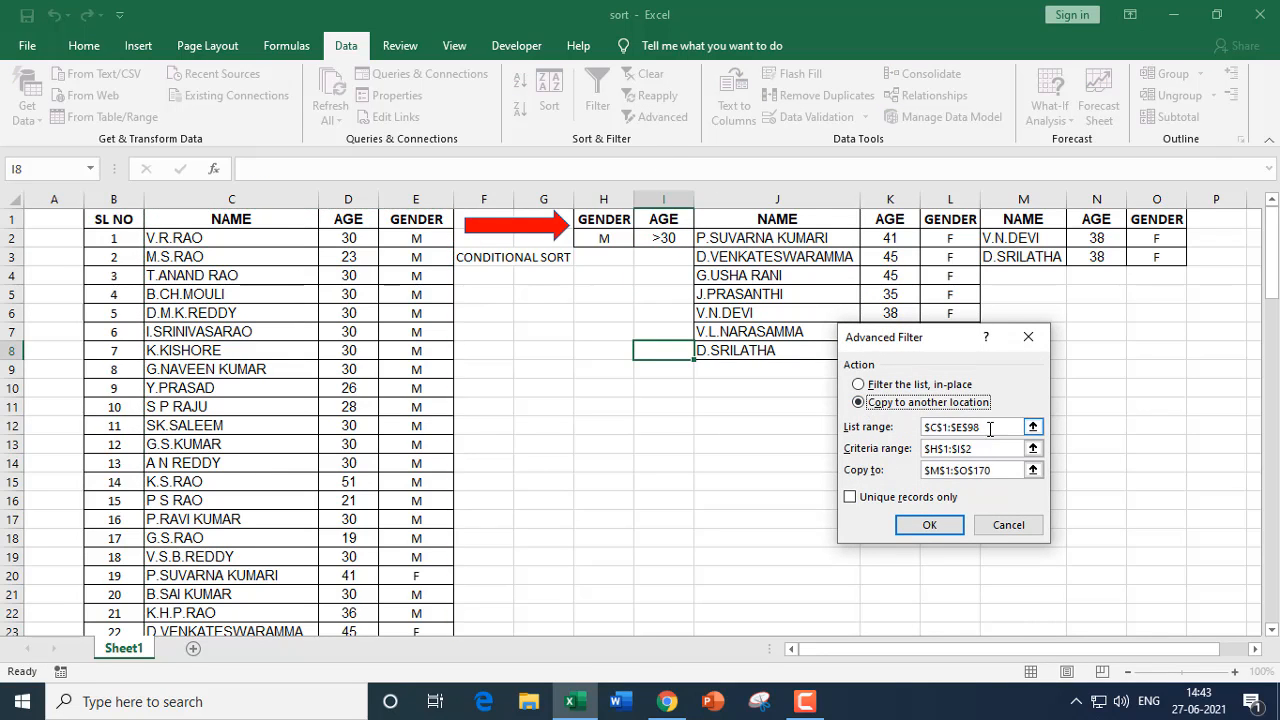
click(990, 428)
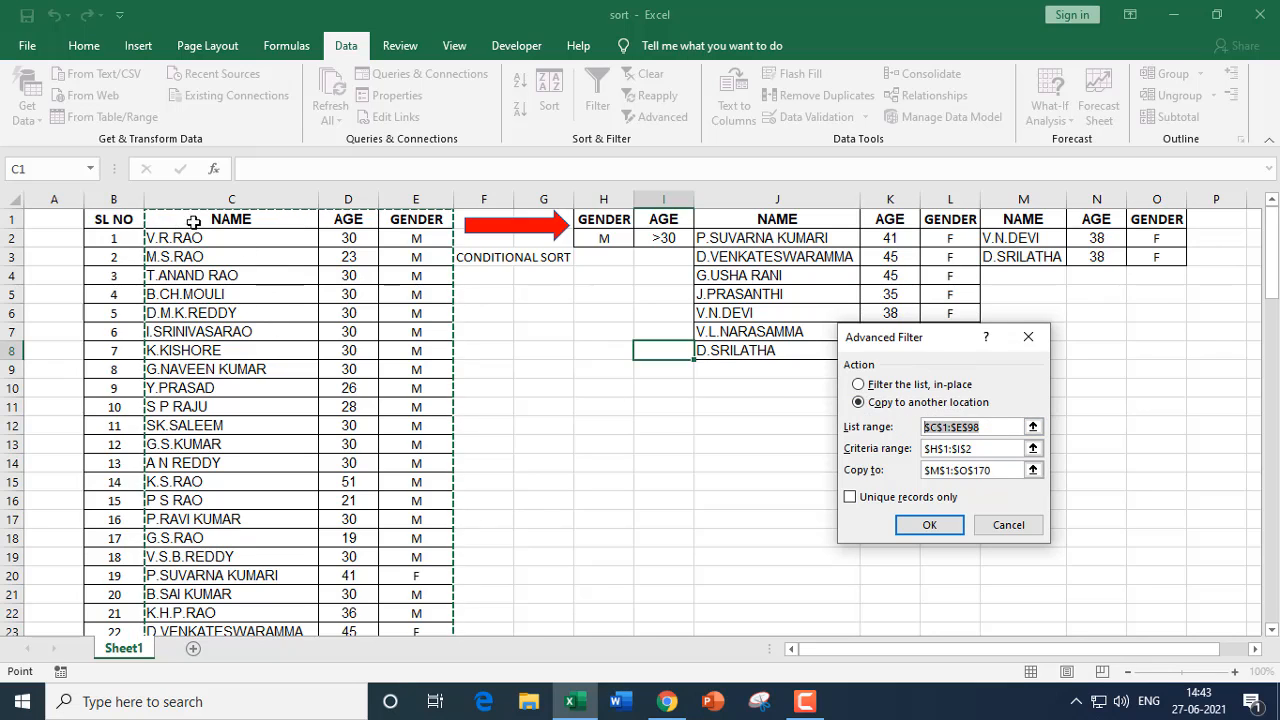
click(975, 448)
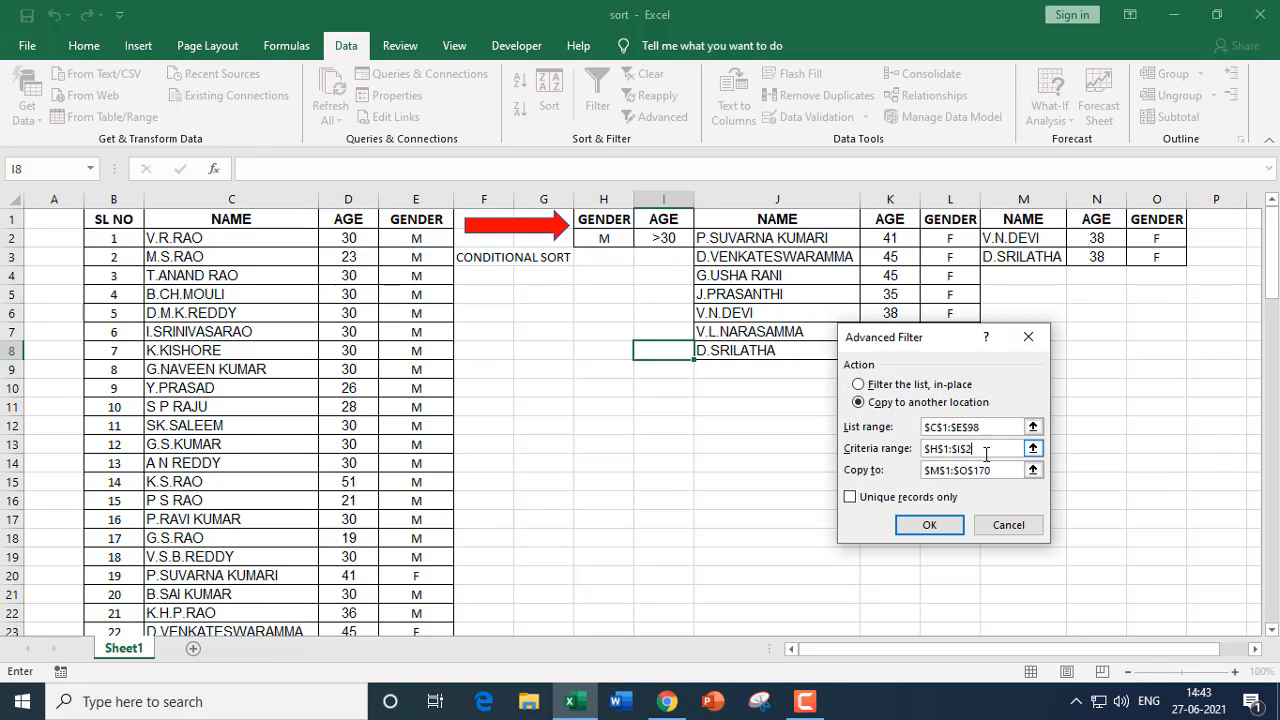
Step: Replace the filter's output range with J9:L260 and run the filter
drag(1000, 471, 924, 472)
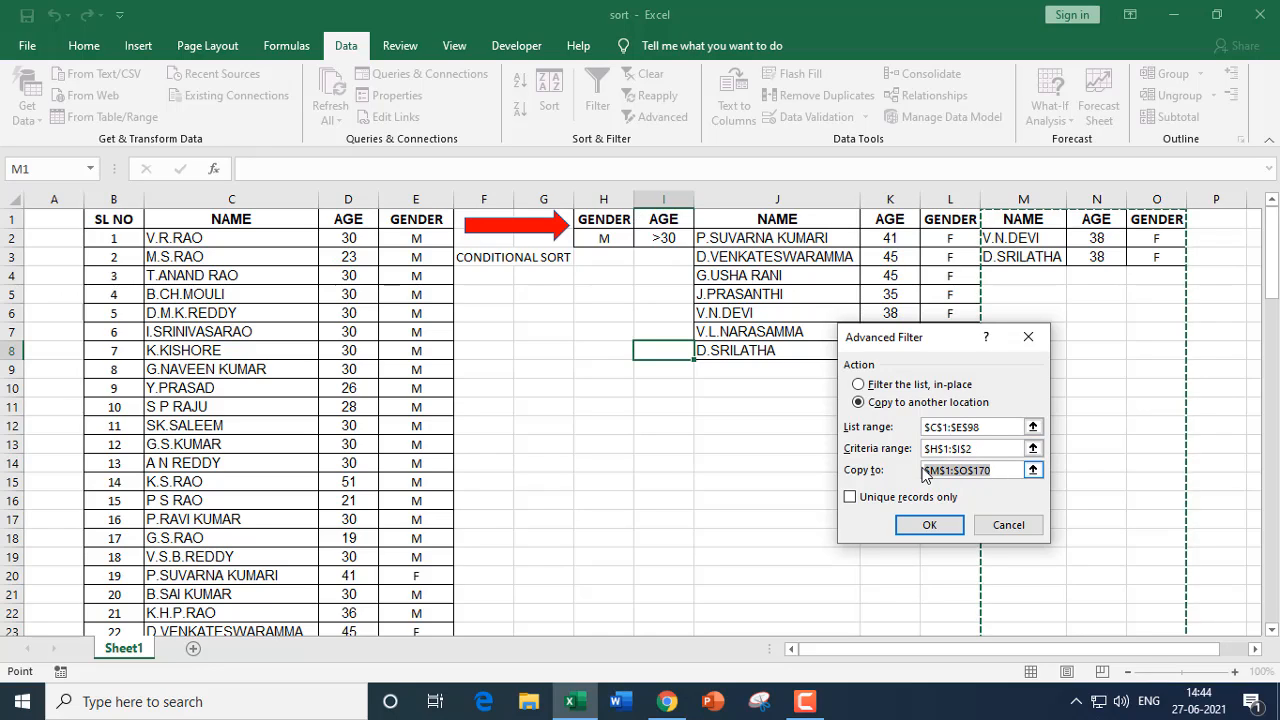
key(BackSpace)
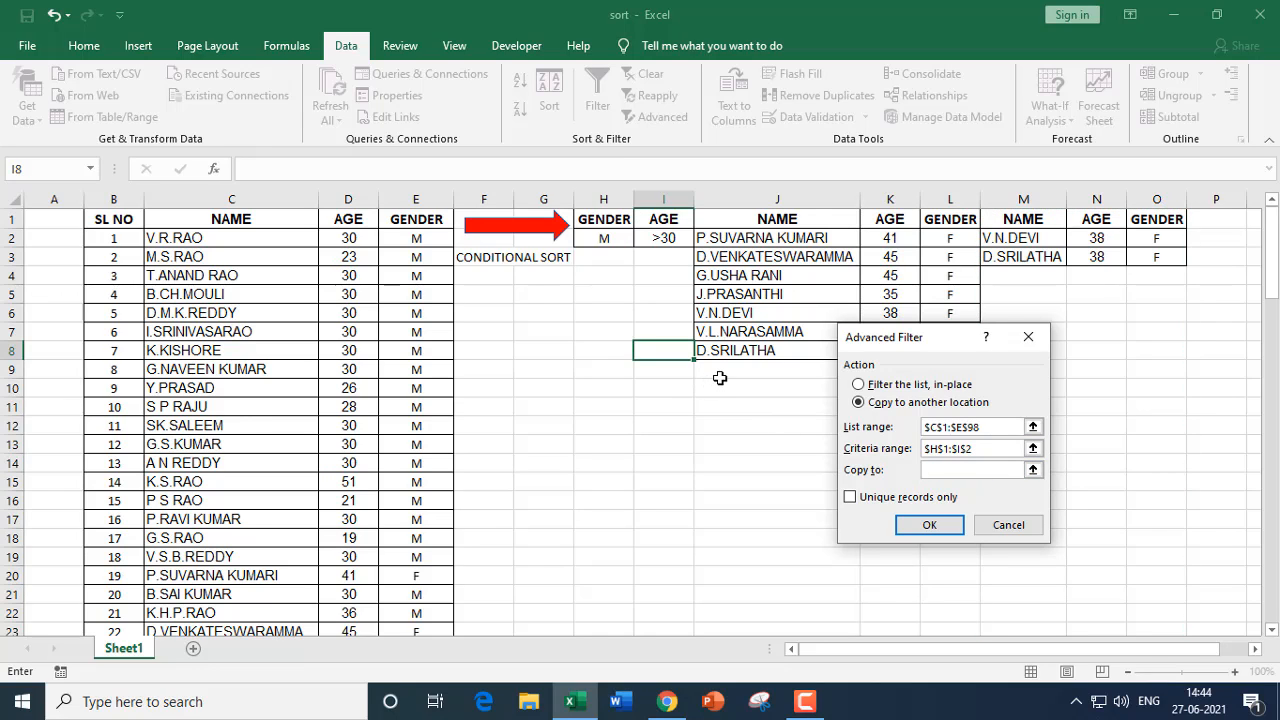
drag(719, 372, 956, 540)
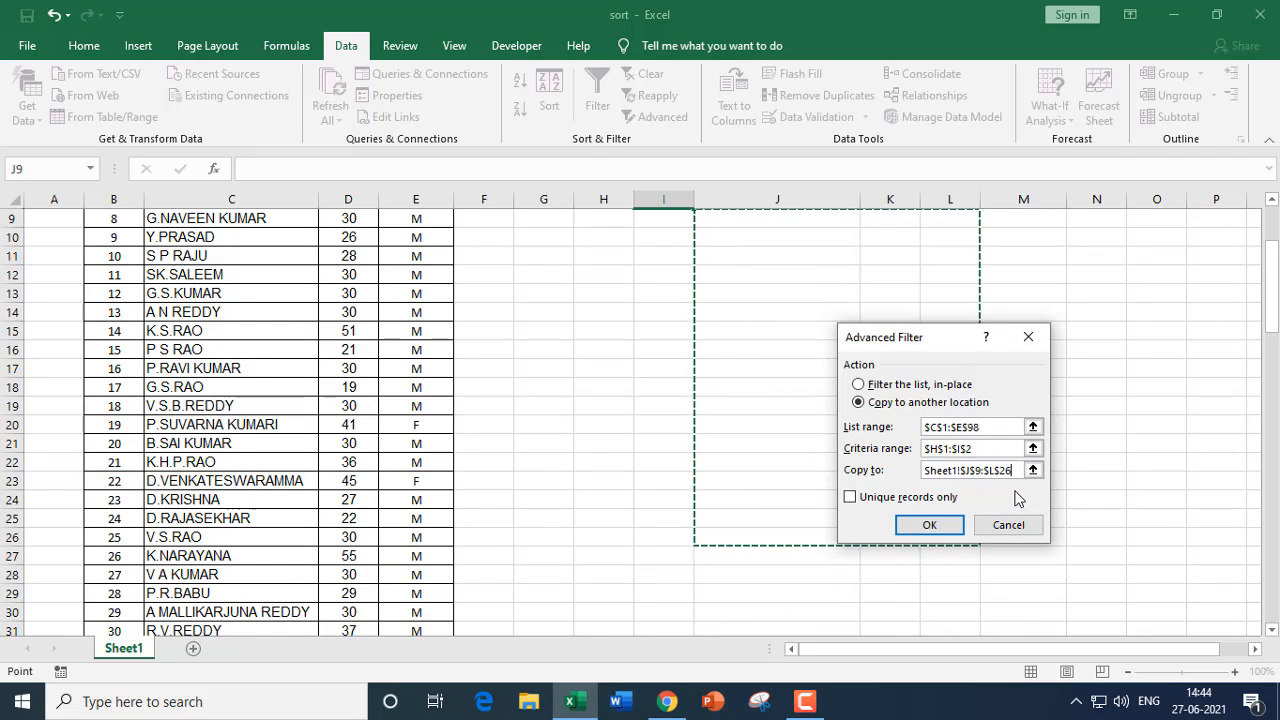
text(0)
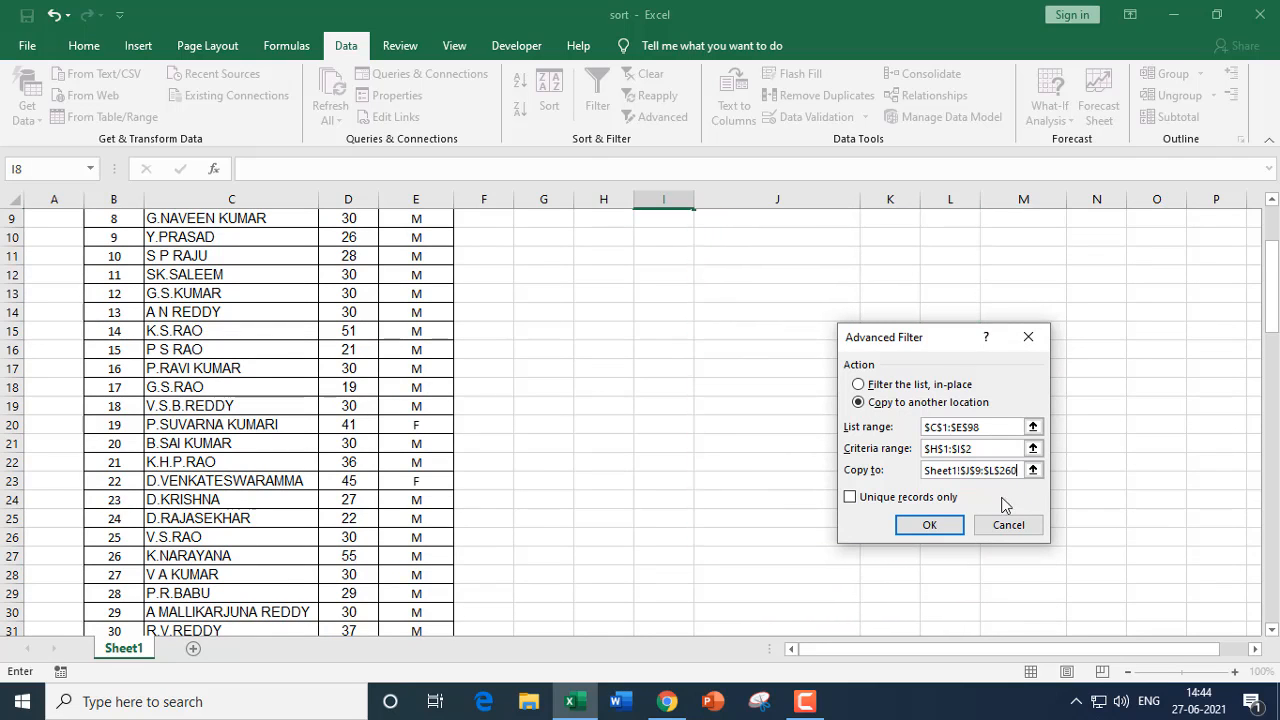
click(931, 525)
scroll(960, 447, up, 3)
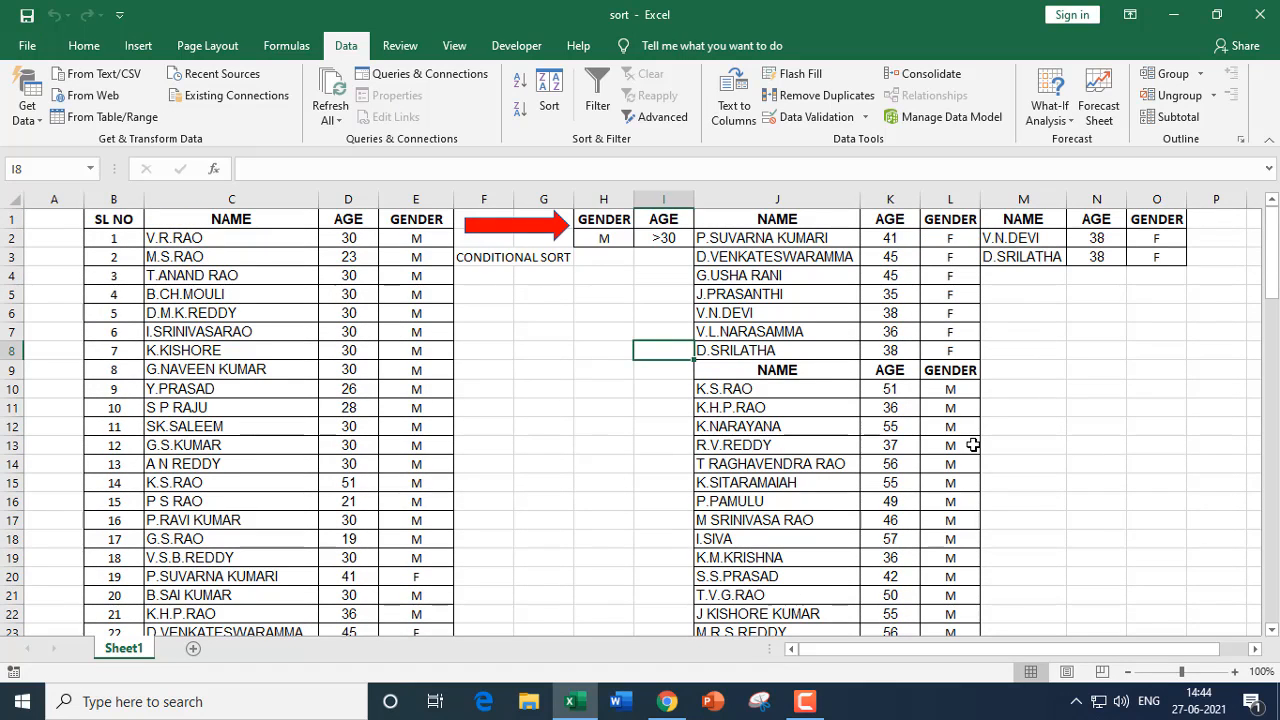
Step: Check the ages and genders throughout the extracted list starting at J9 against the criteria
click(898, 389)
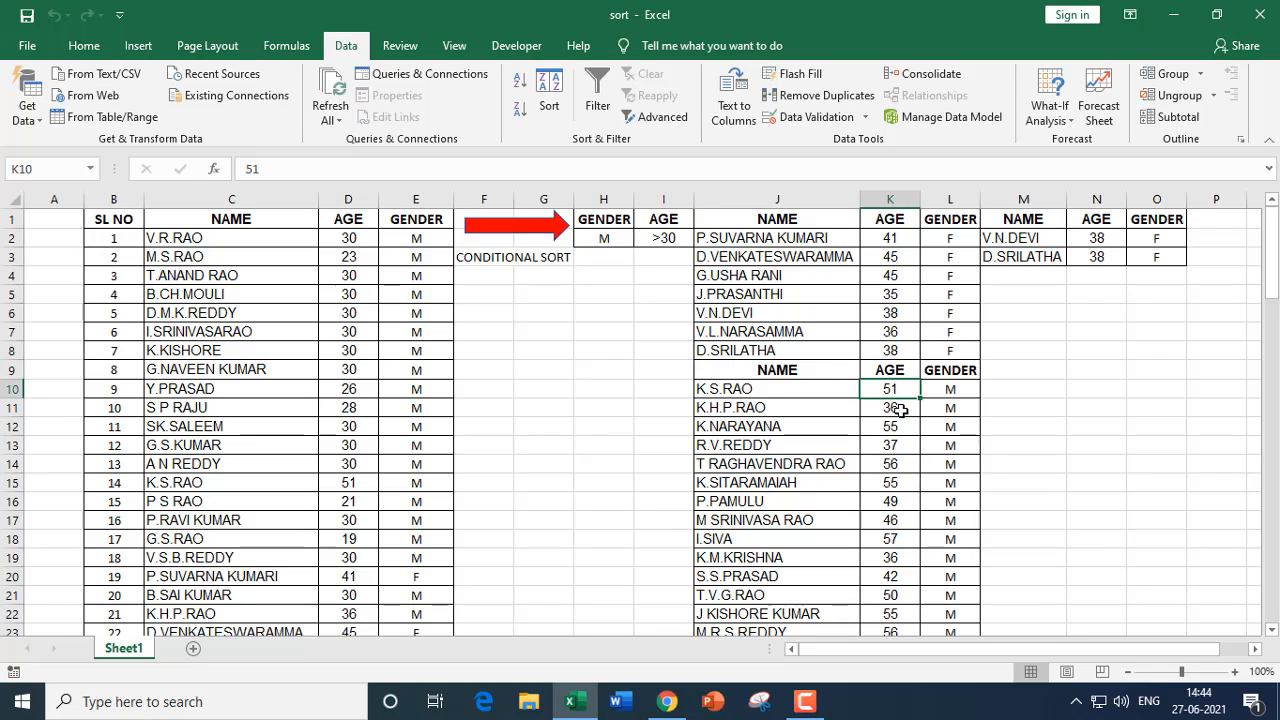
click(898, 408)
click(898, 464)
click(900, 520)
click(905, 557)
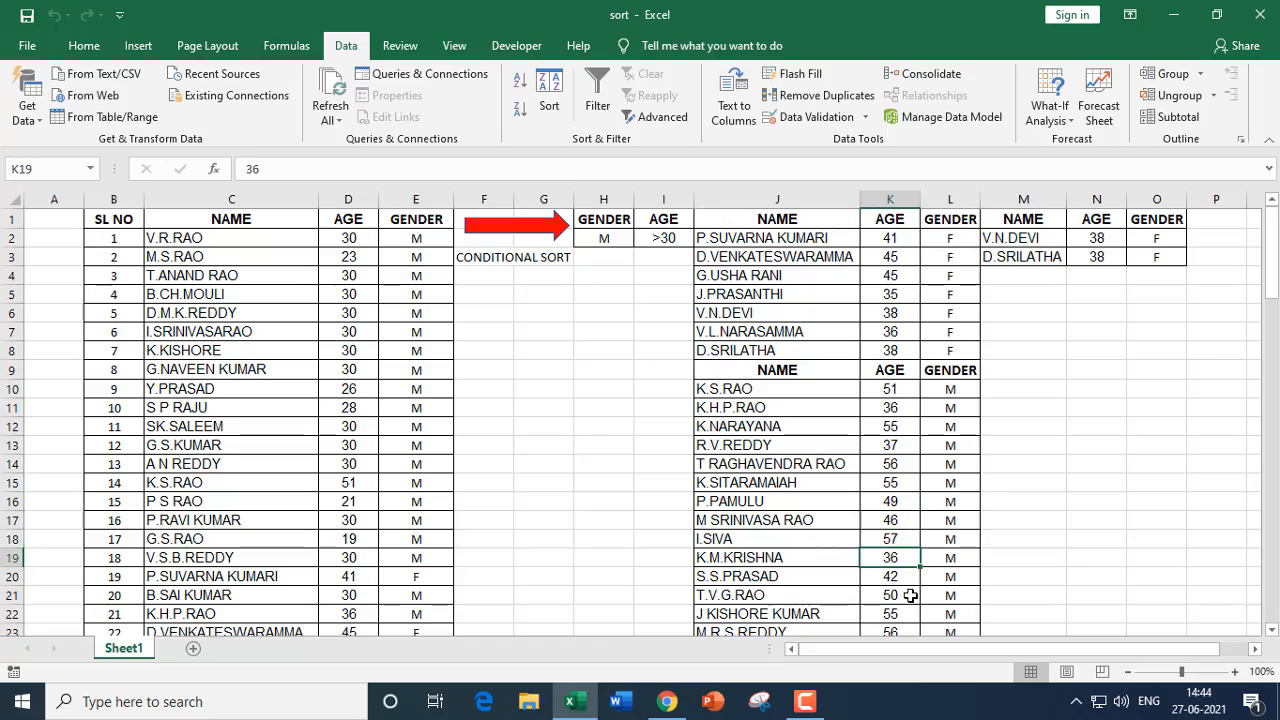
click(900, 595)
scroll(920, 600, down, 4)
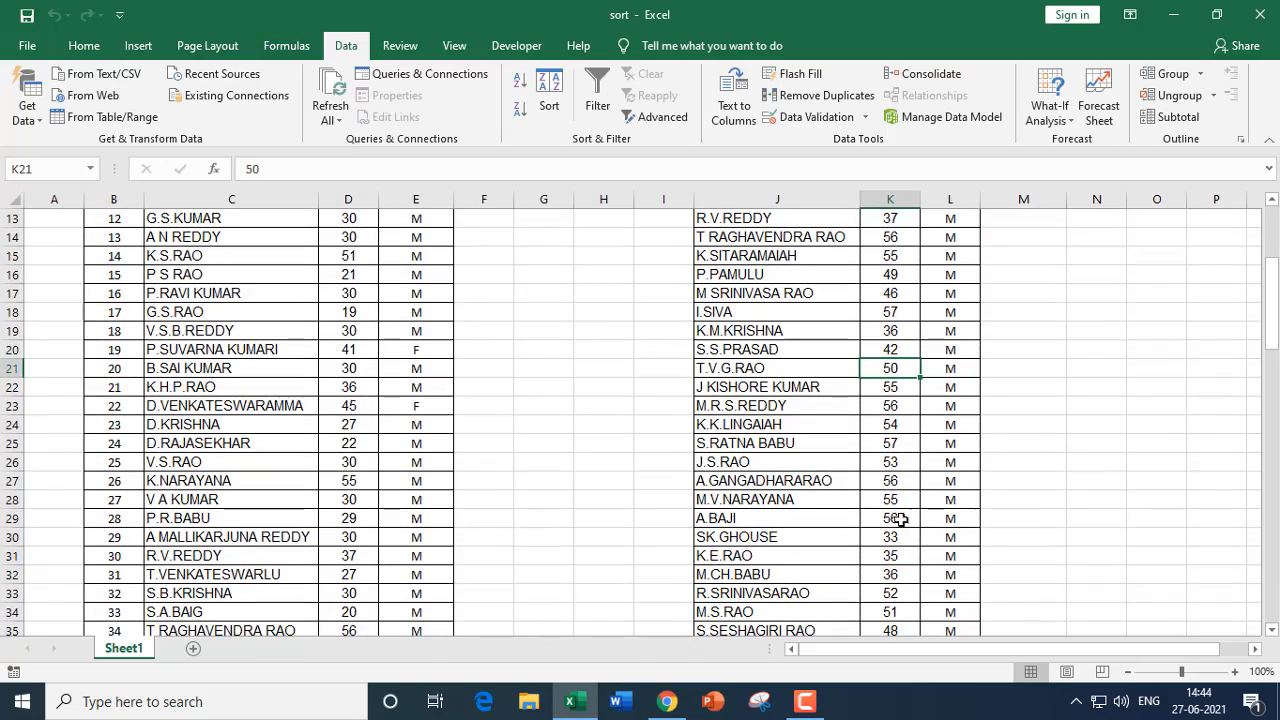
scroll(900, 520, down, 4)
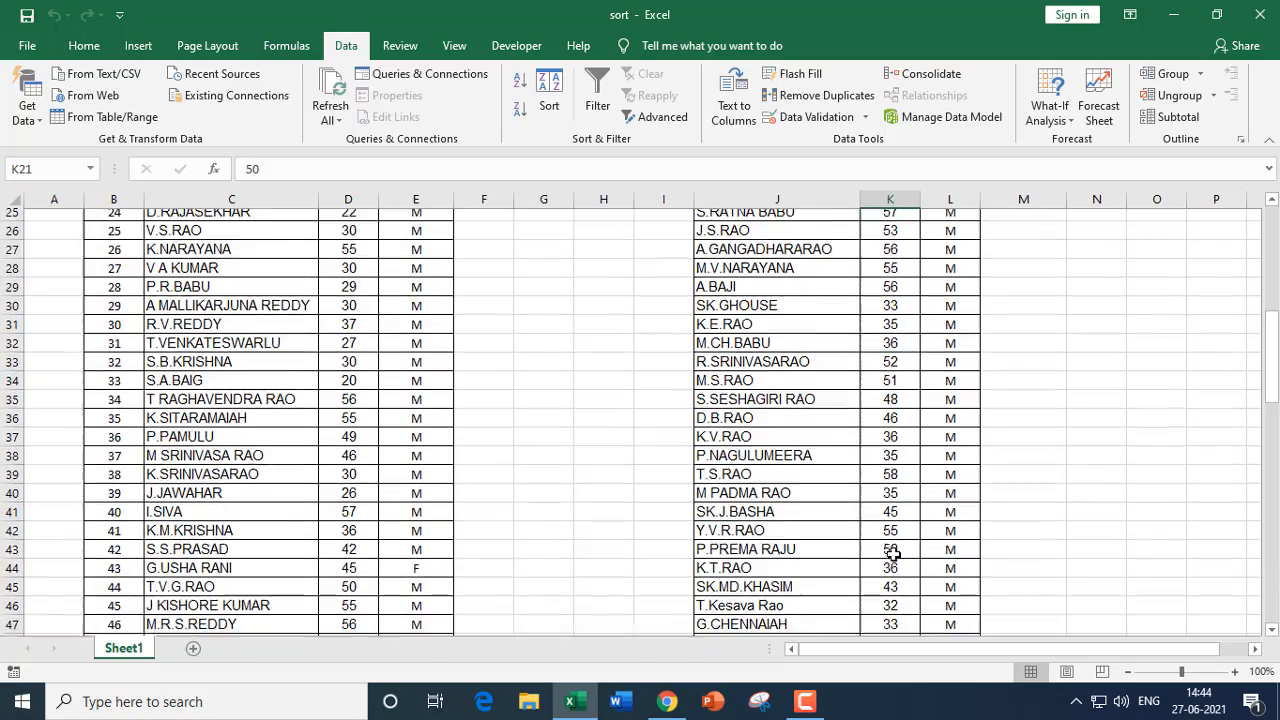
scroll(890, 545, down, 3)
scroll(890, 568, down, 2)
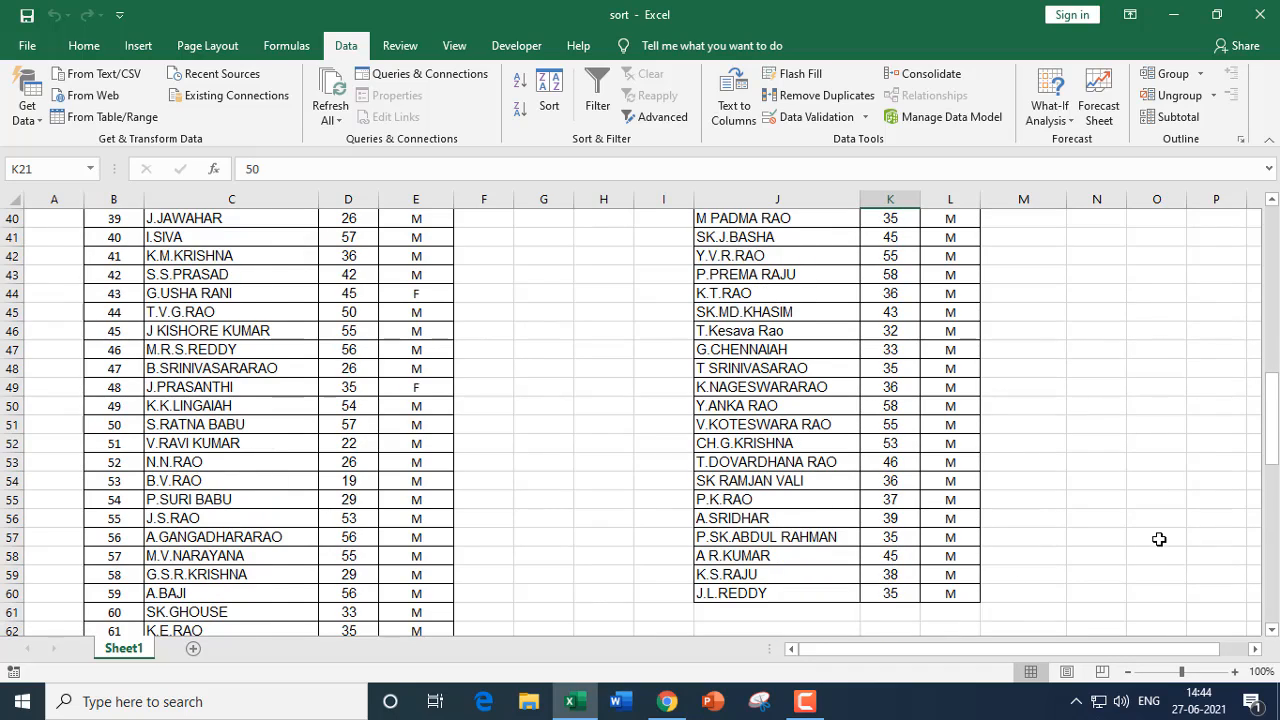
scroll(1154, 529, up, 13)
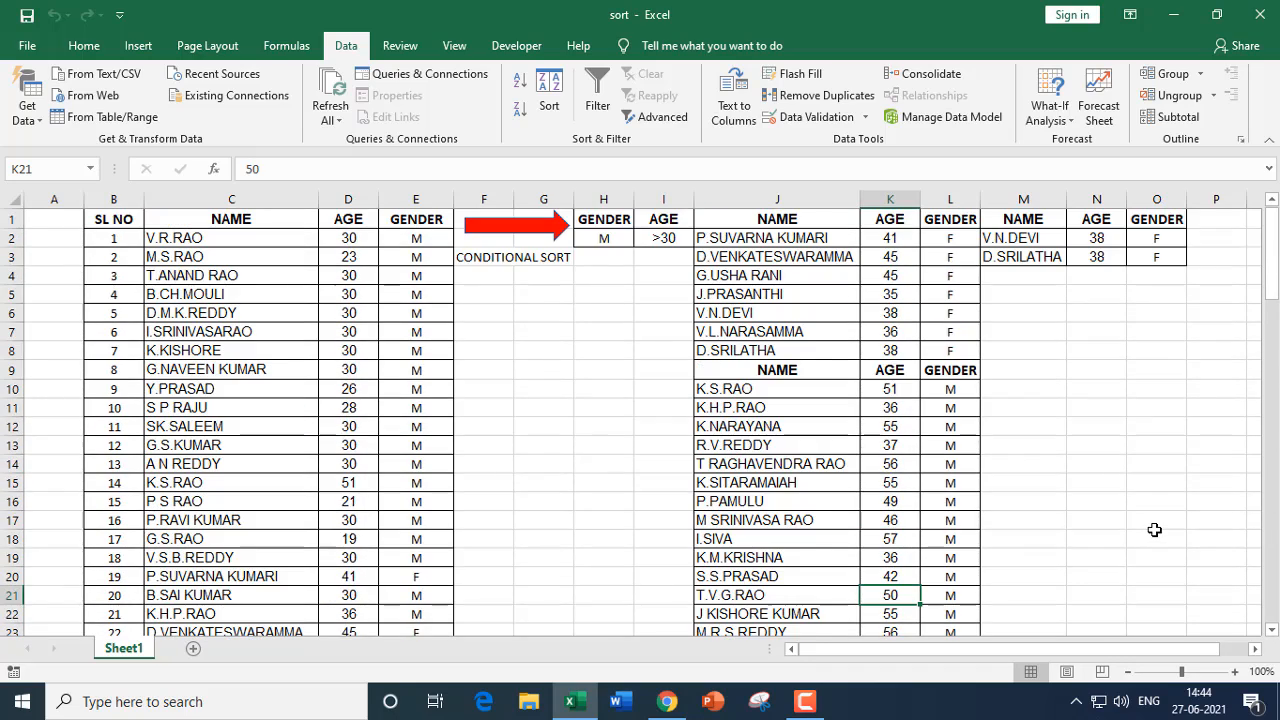
Step: Change the age criterion in I2 to <30
click(657, 240)
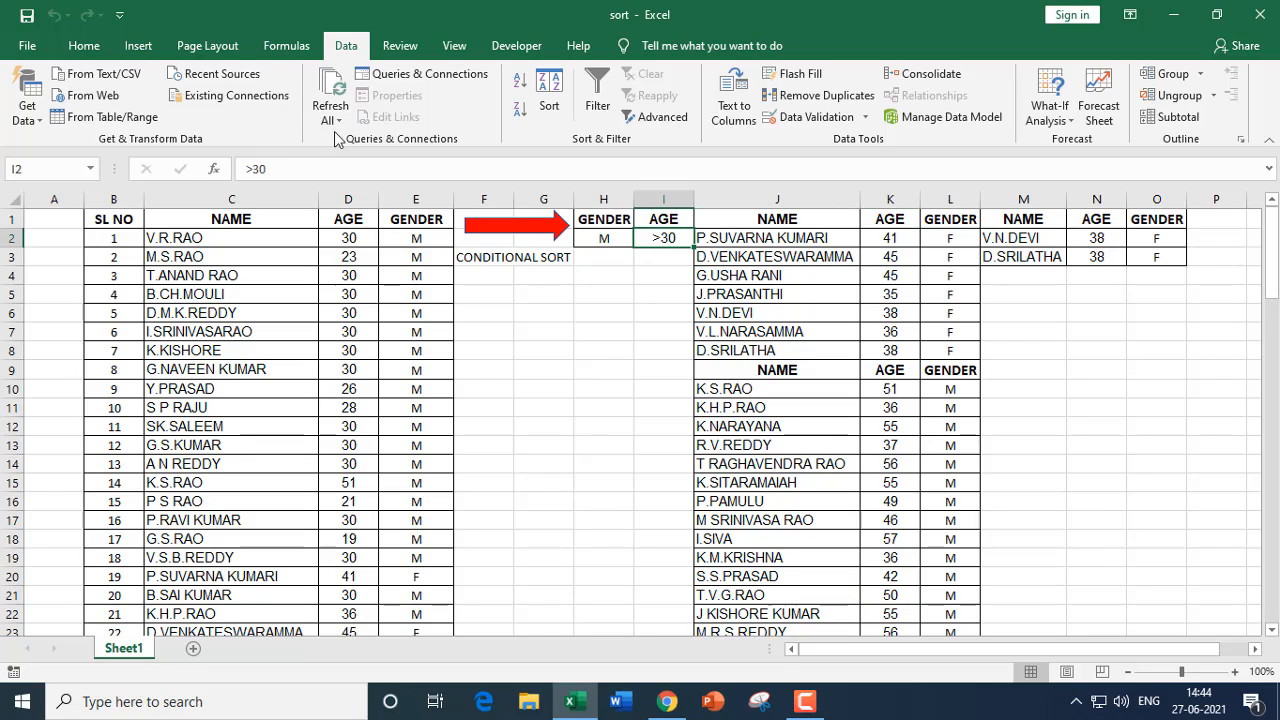
click(253, 167)
key(BackSpace)
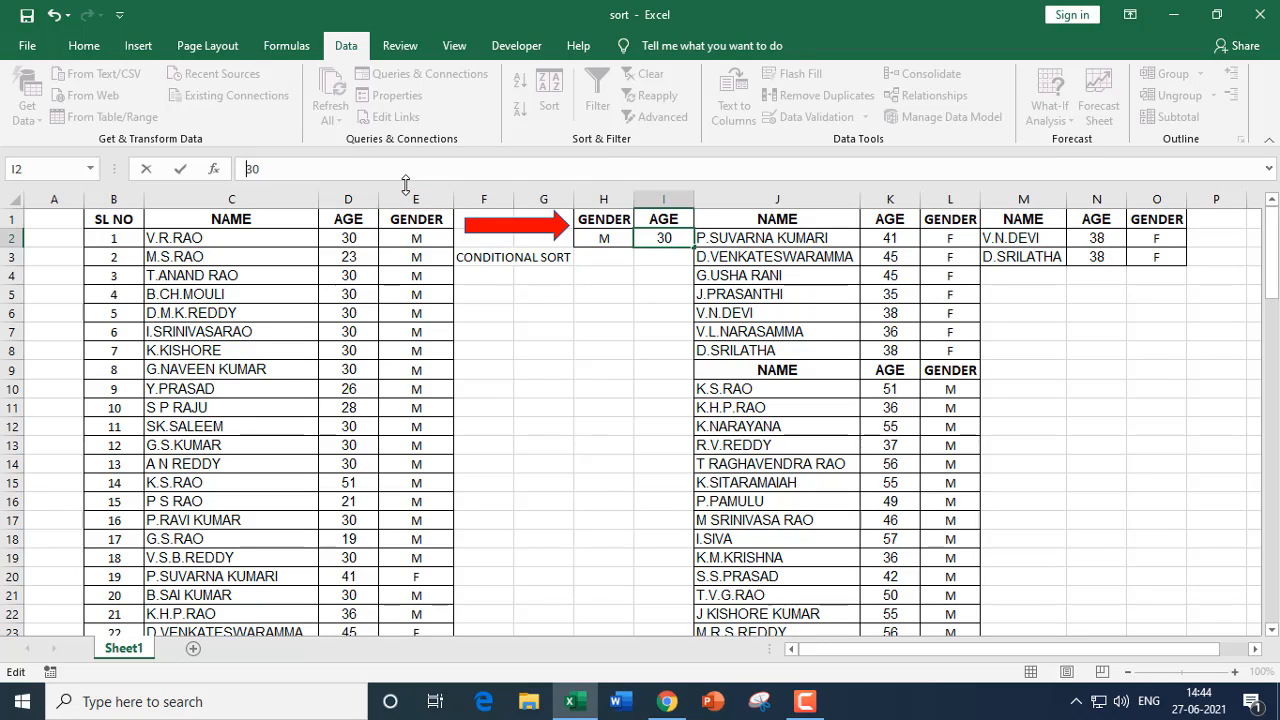
text(<)
click(603, 334)
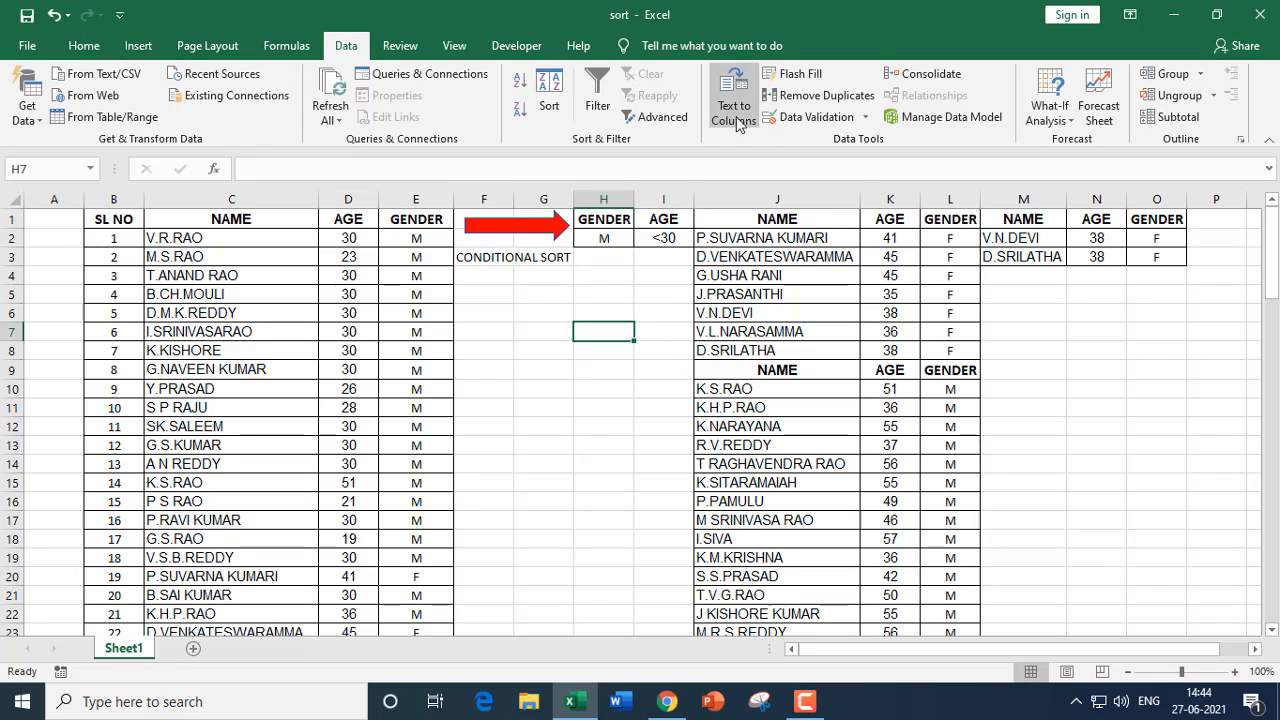
Step: Run an Advanced Filter with criteria H1:I2 that copies the matching records to M5:O220, and autofit column M
click(663, 117)
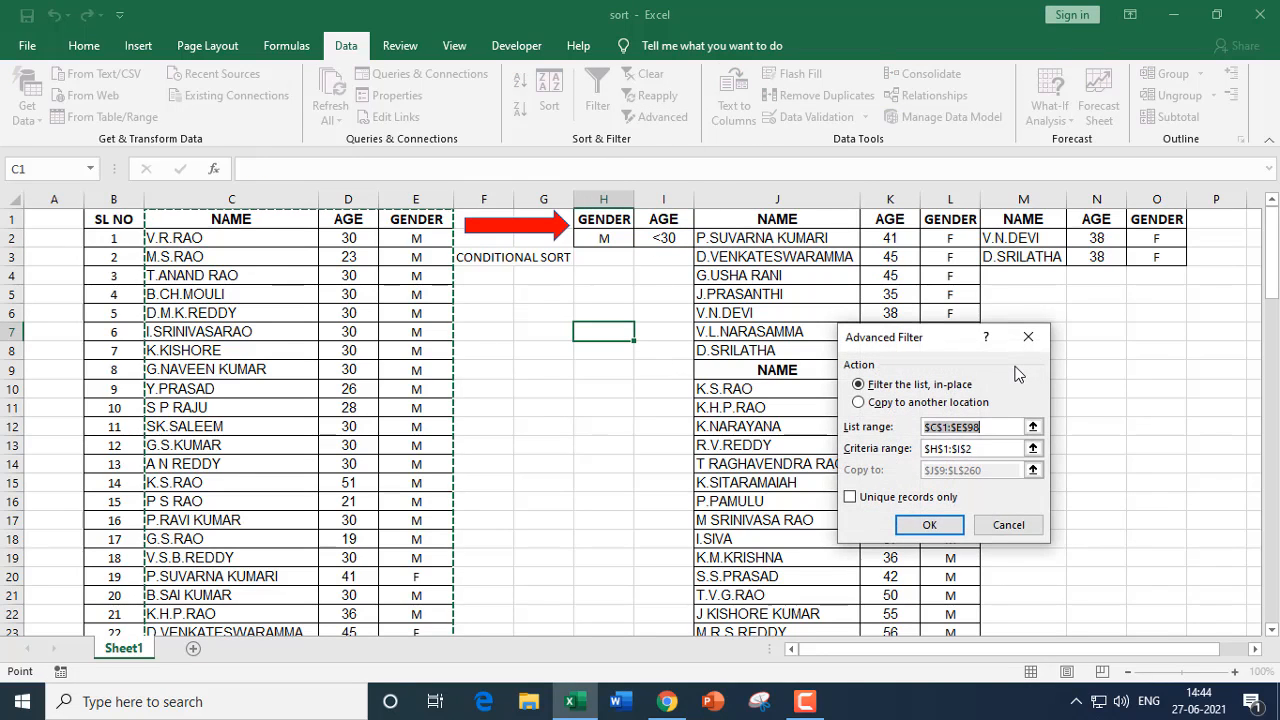
click(860, 402)
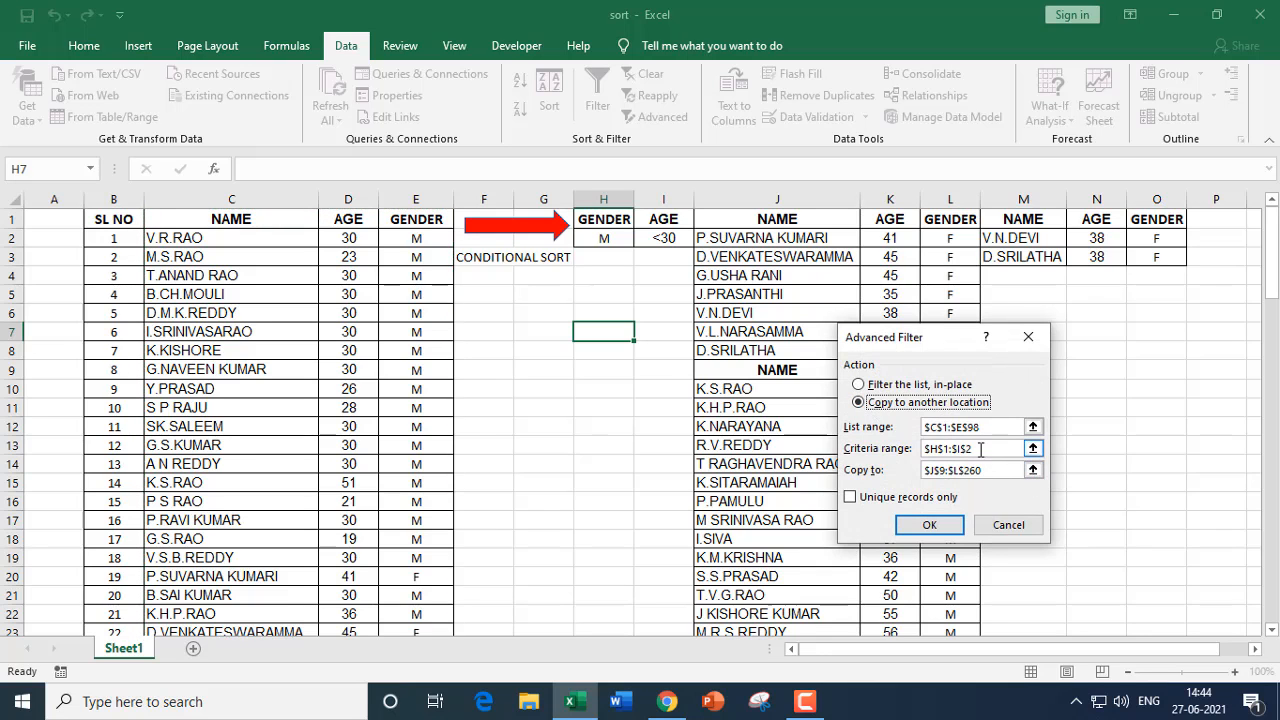
drag(989, 470, 903, 463)
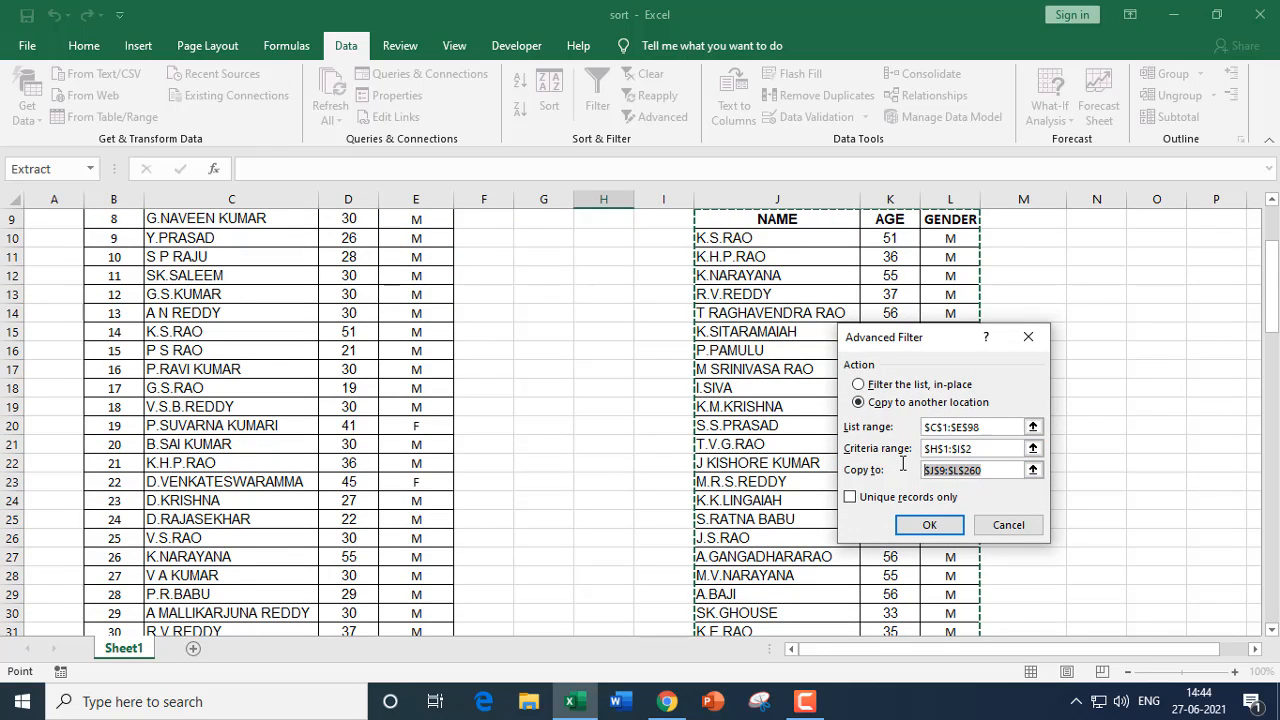
key(BackSpace)
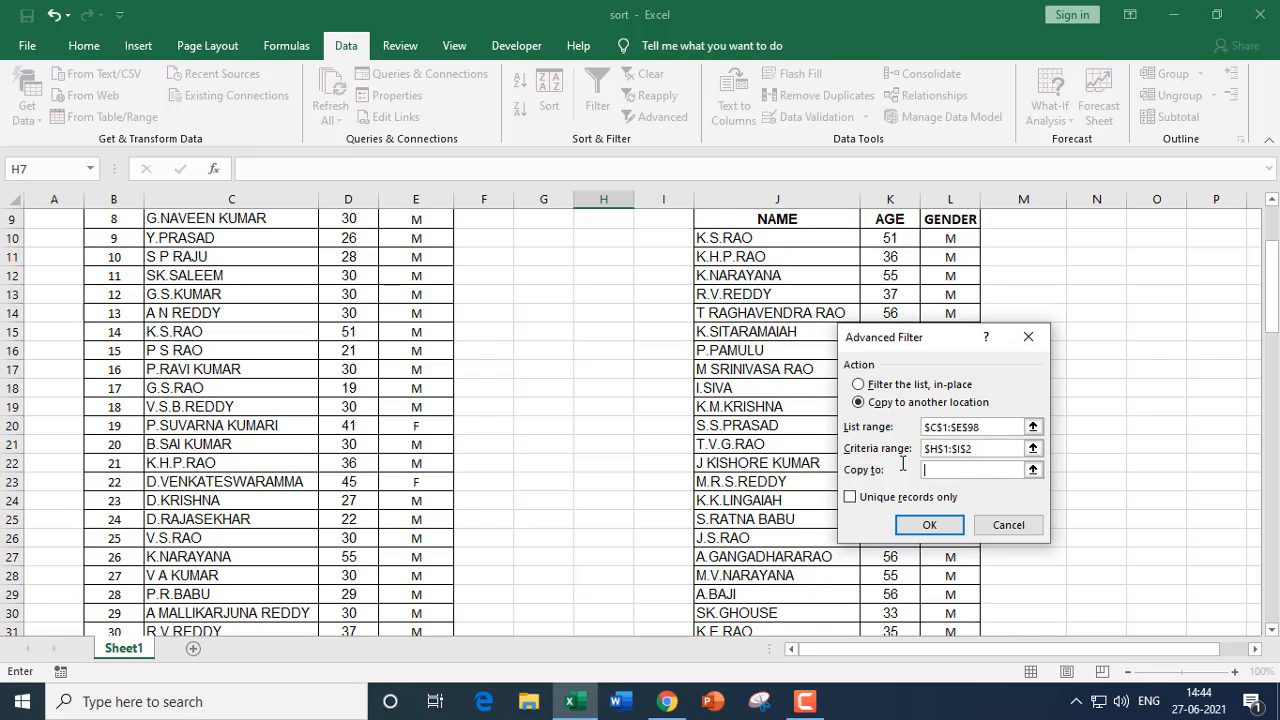
scroll(1149, 420, up, 3)
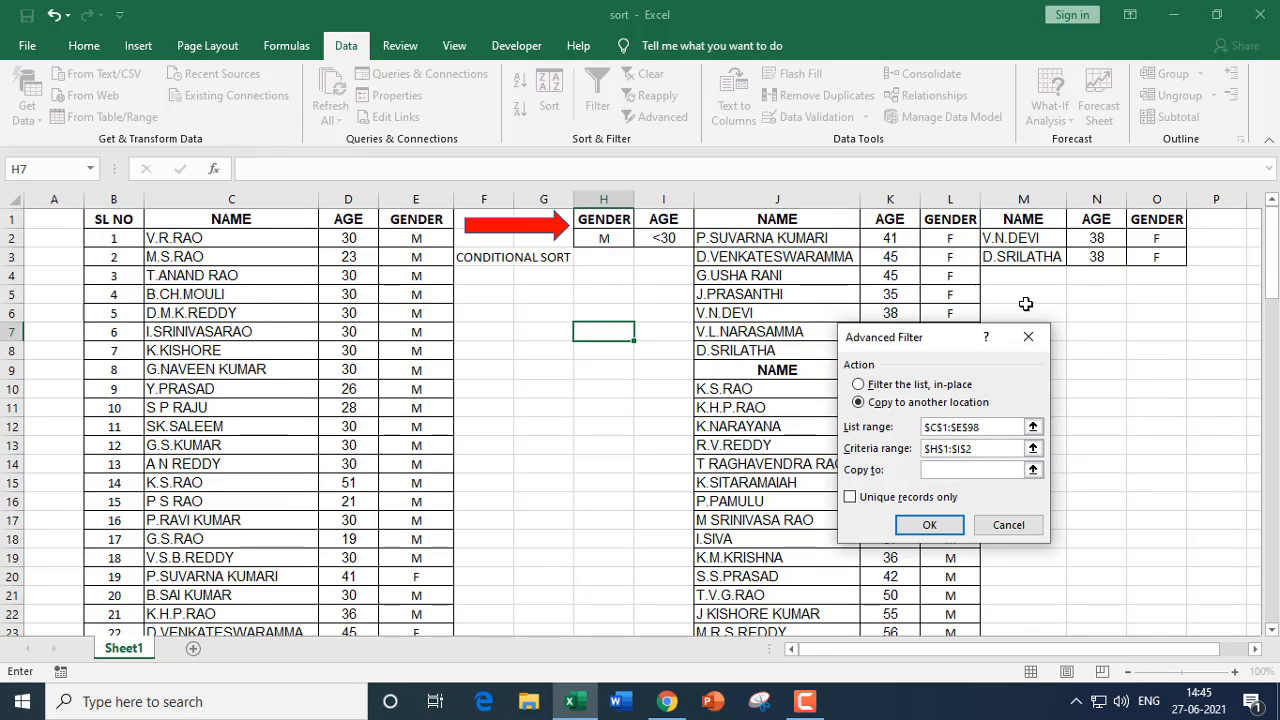
drag(1024, 299, 1186, 612)
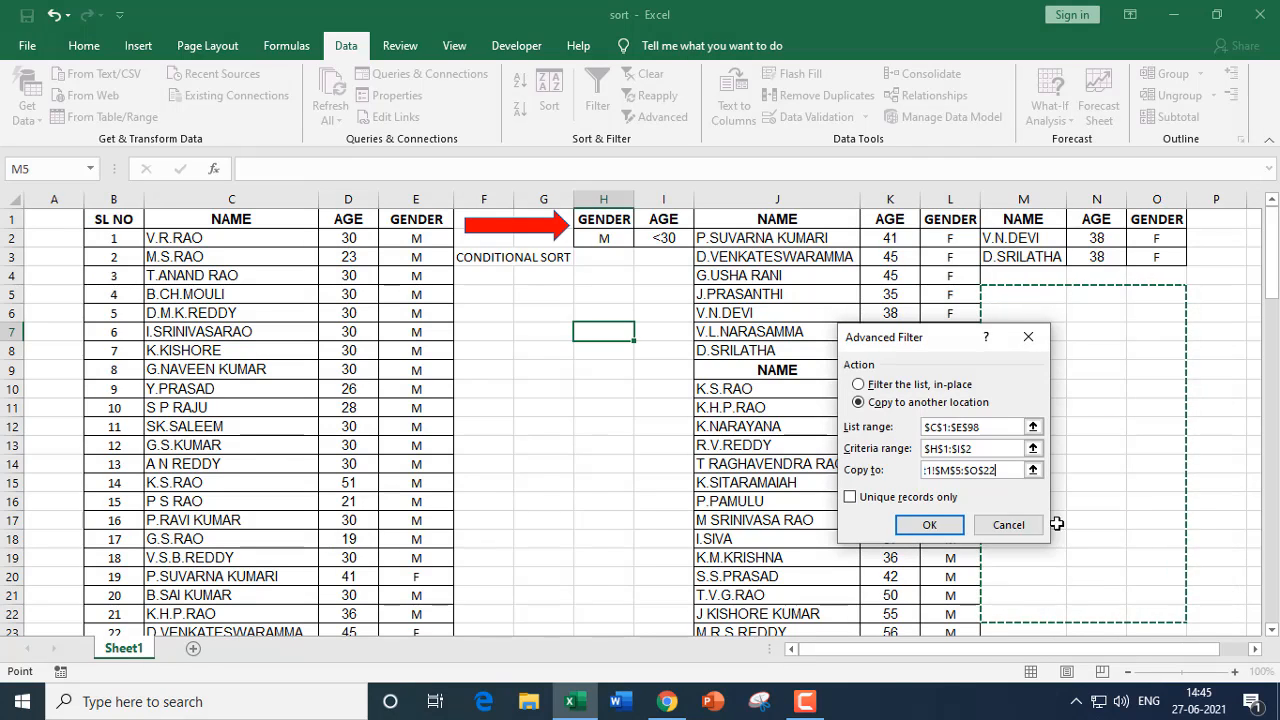
text(0)
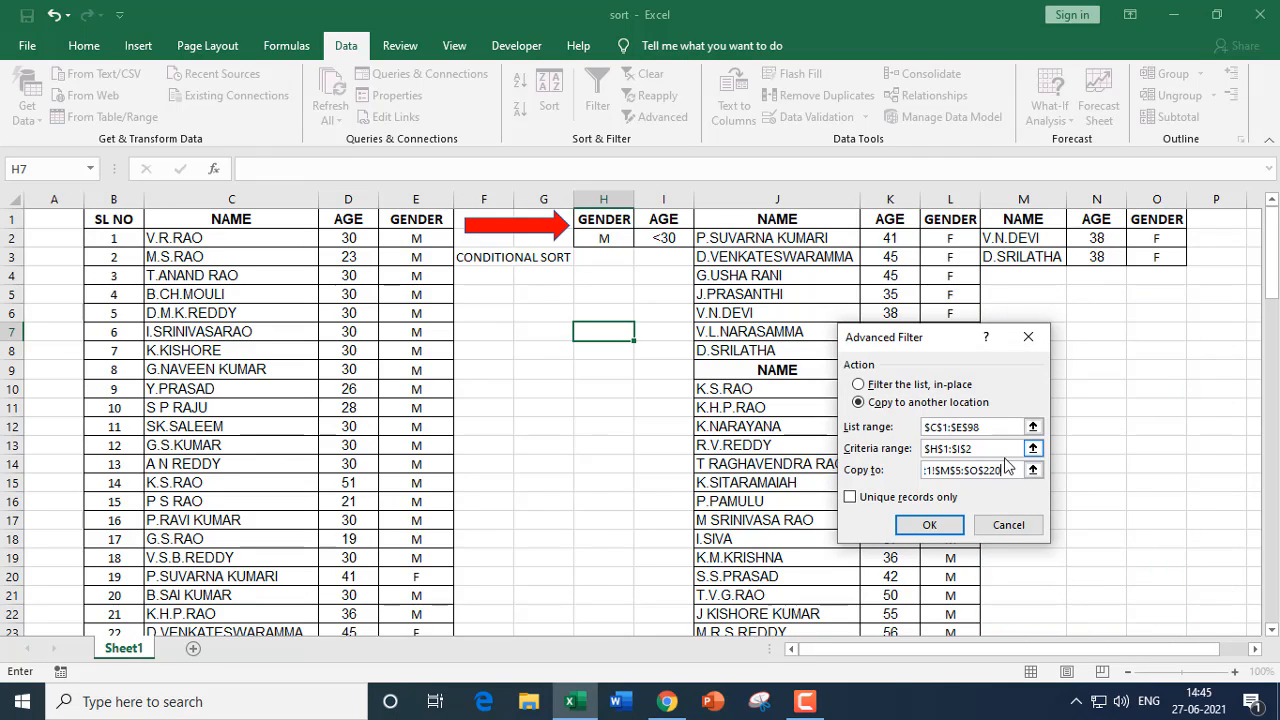
click(927, 527)
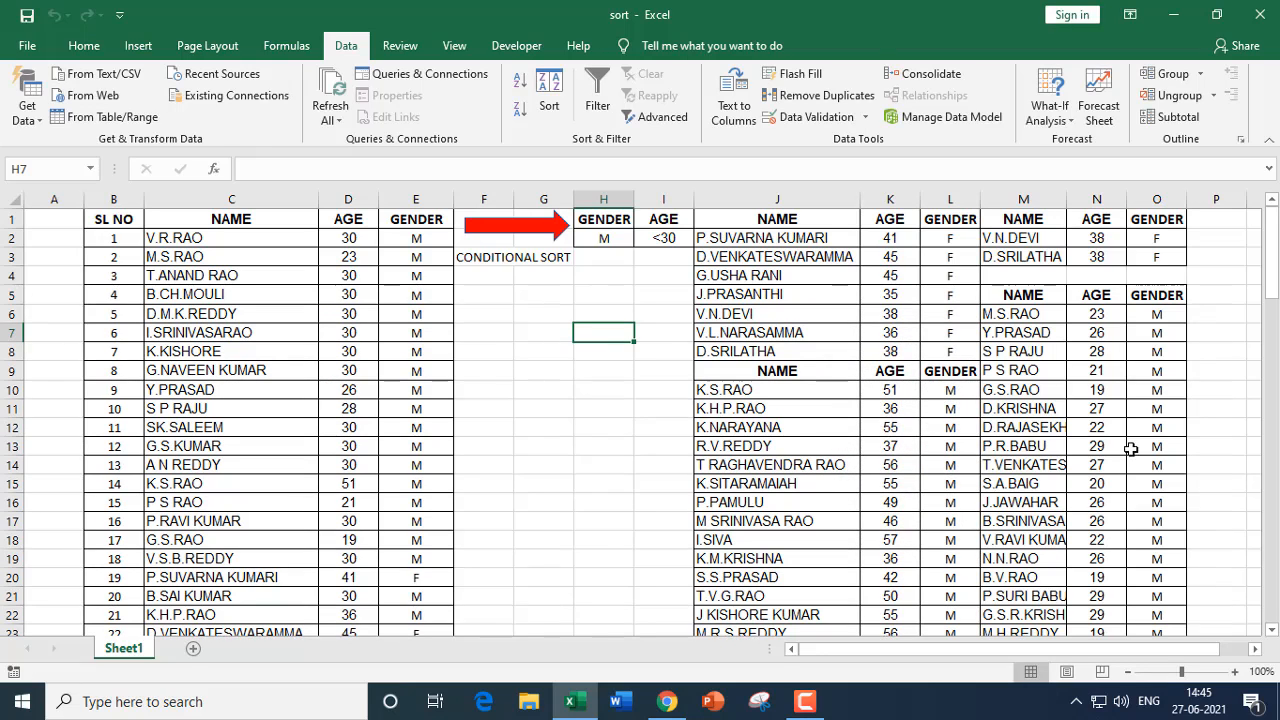
double_click(1064, 202)
Step: Compare the ages and genders in the extracted list starting at M5 with the criteria in H2:I2
click(1156, 315)
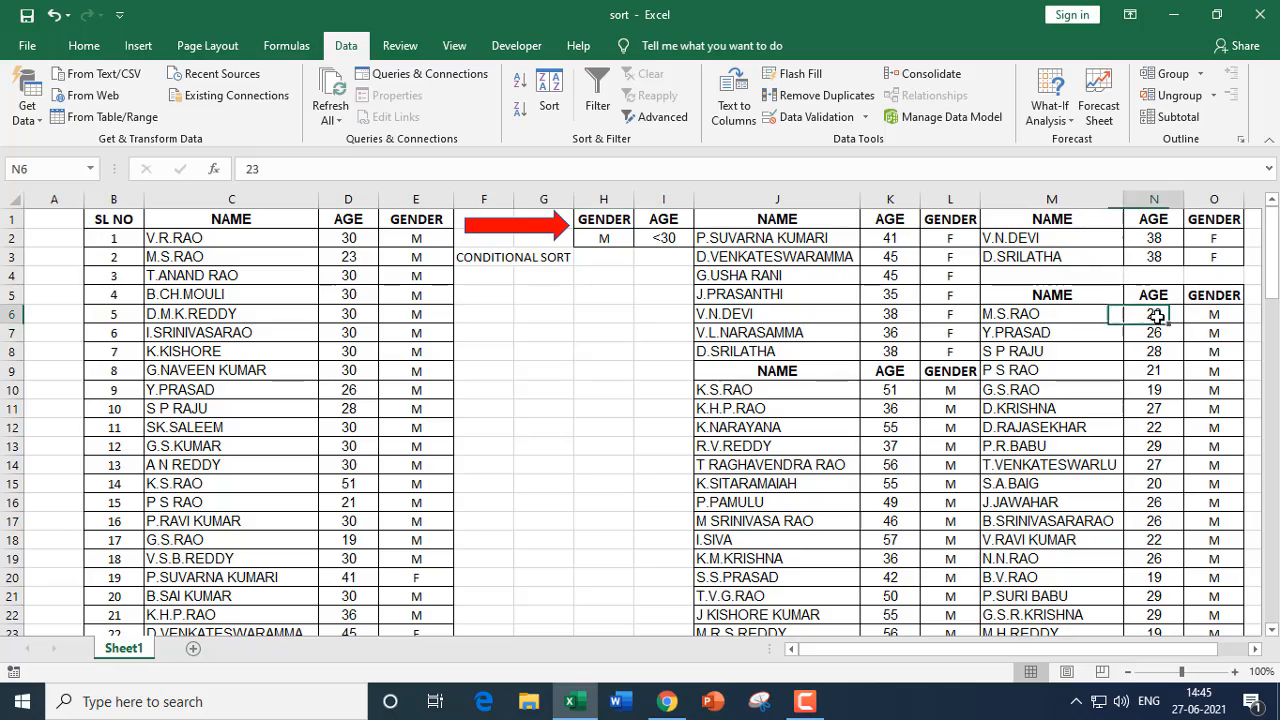
drag(1156, 315, 1160, 438)
click(668, 240)
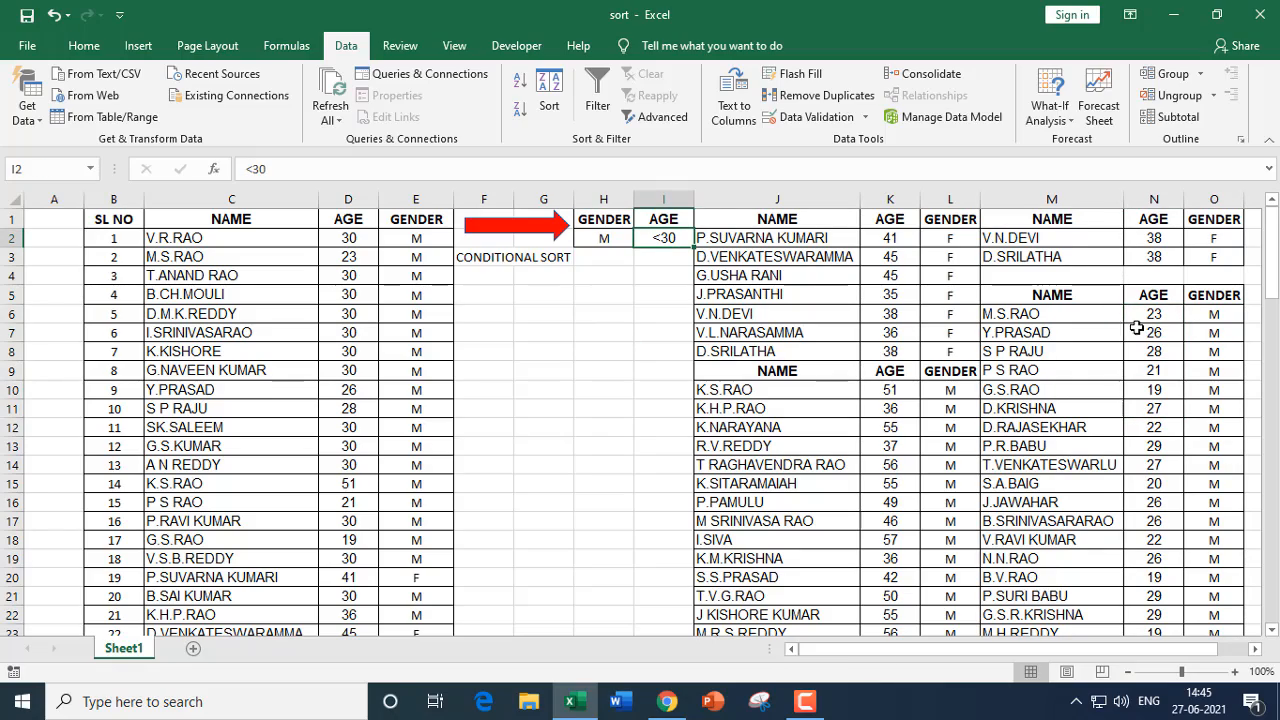
drag(1158, 316, 1157, 443)
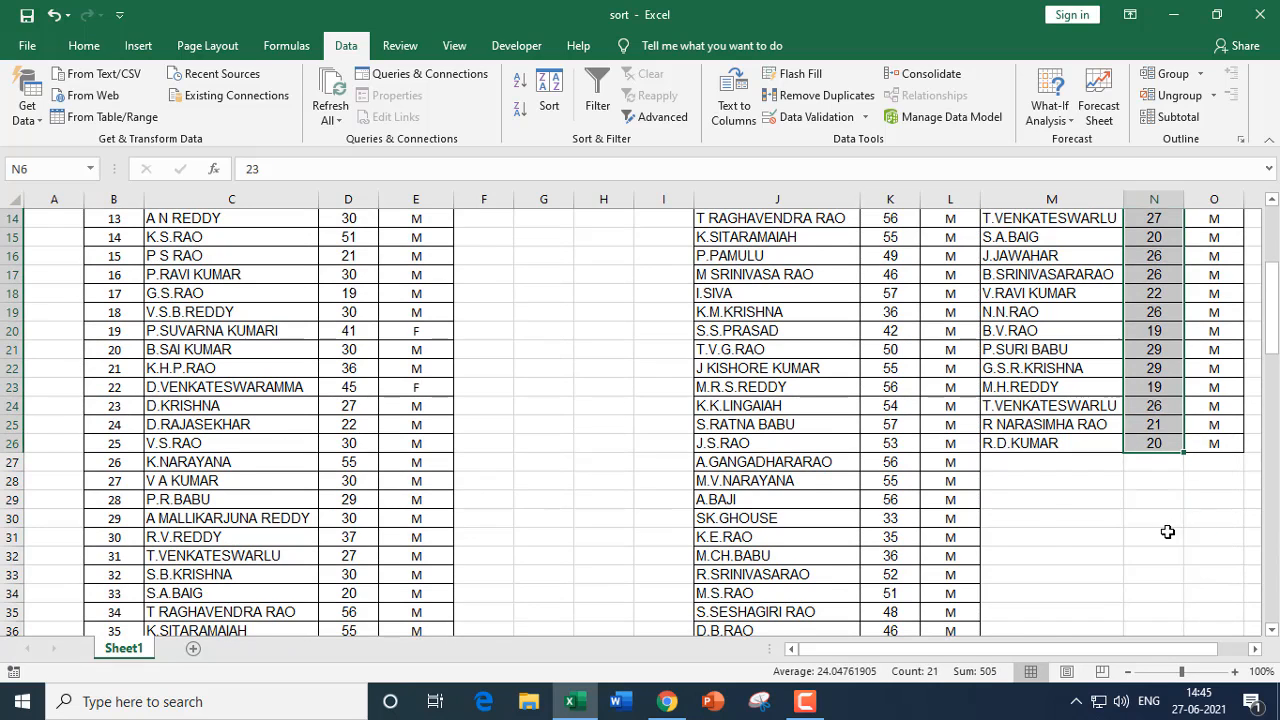
scroll(1167, 532, up, 5)
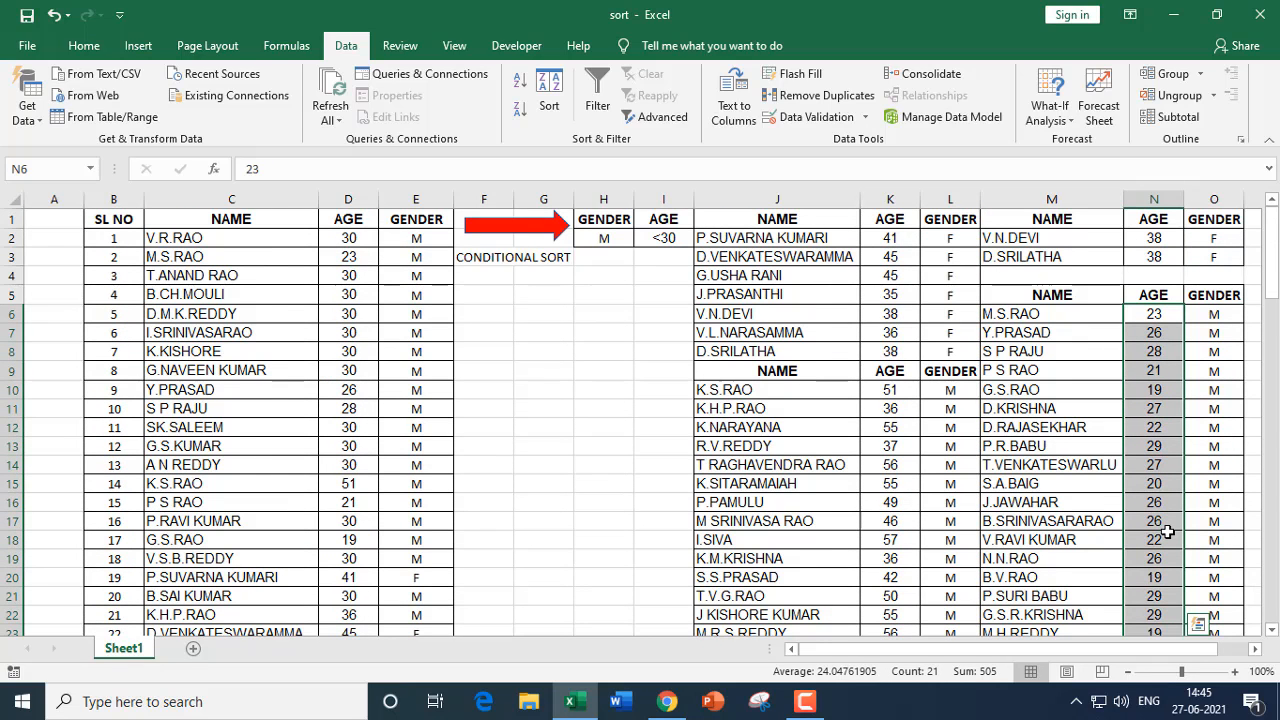
drag(1214, 314, 1216, 636)
scroll(623, 400, up, 2)
click(604, 238)
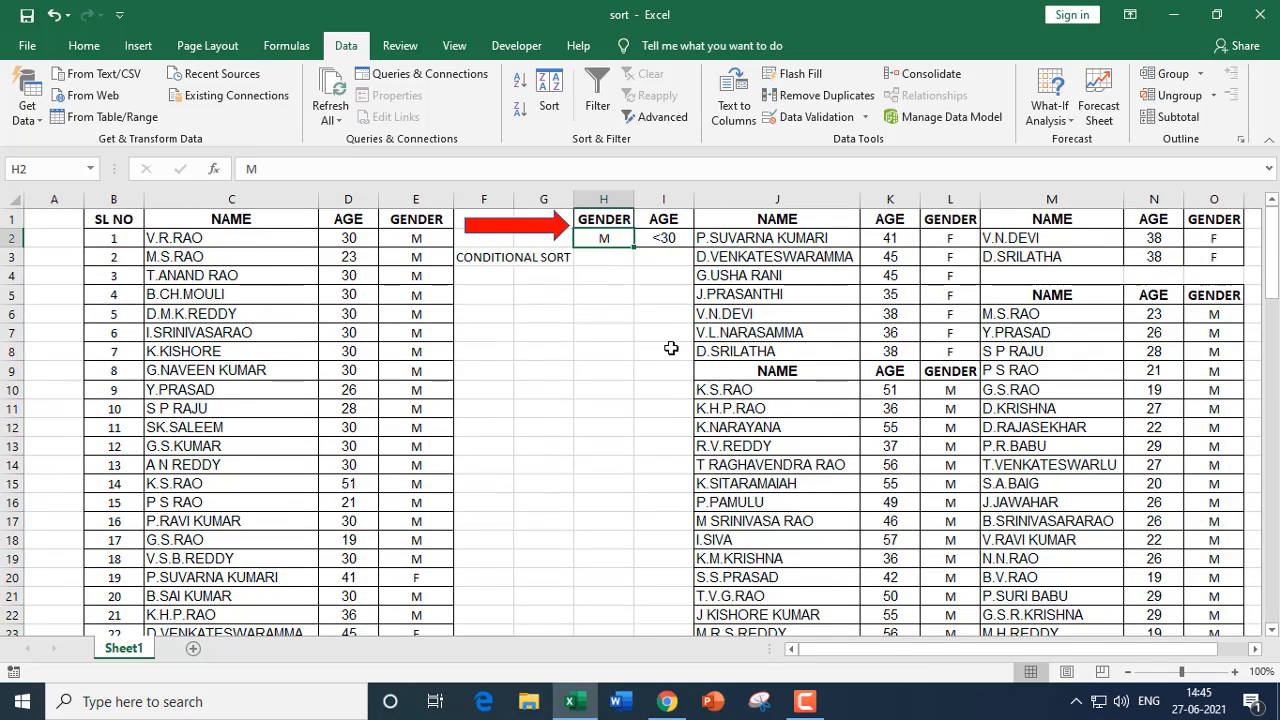